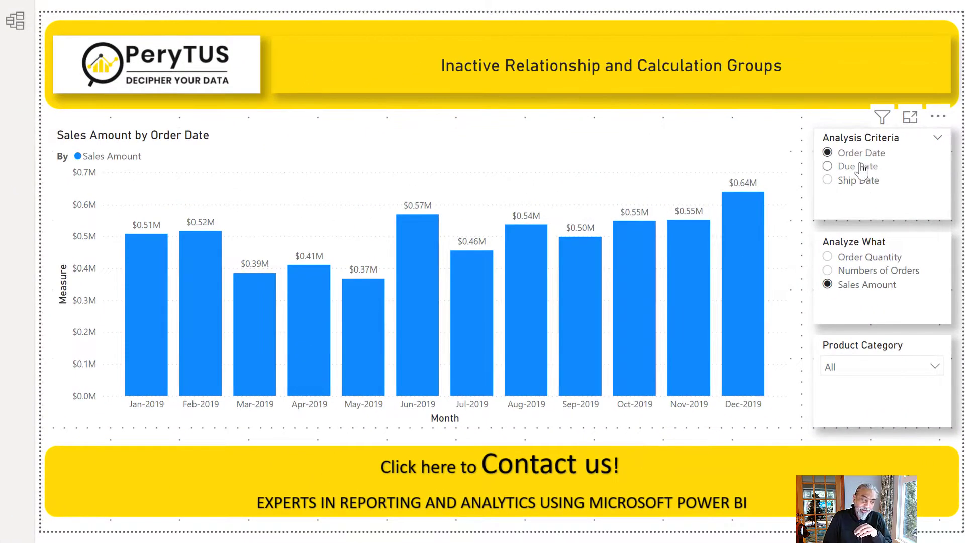
Step: Cycle the Analysis Criteria slicer through Due Date and Ship Date, and Analyze What through Order Quantity, Numbers of Orders and Sales Amount
{"action": "left_click", "coordinate": [864, 165]}
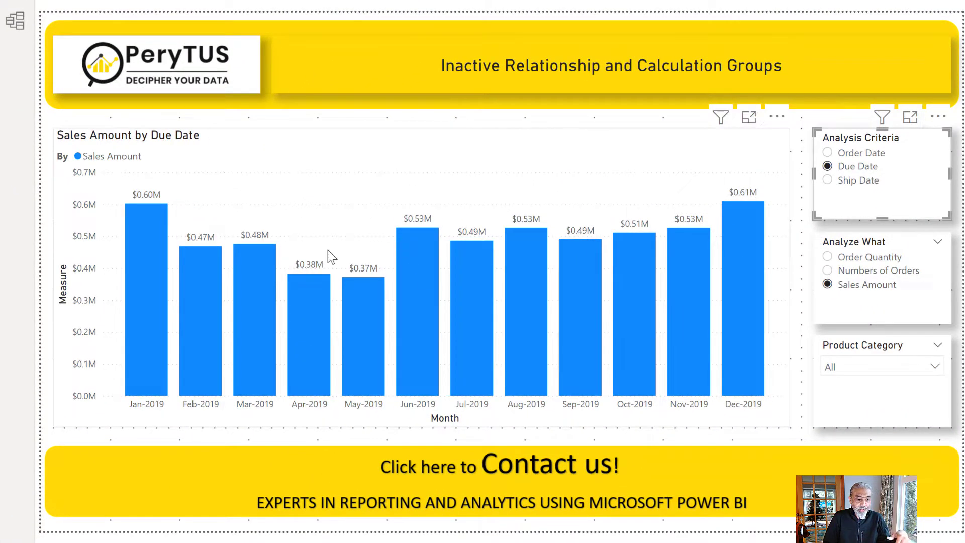
{"action": "left_click", "coordinate": [859, 181]}
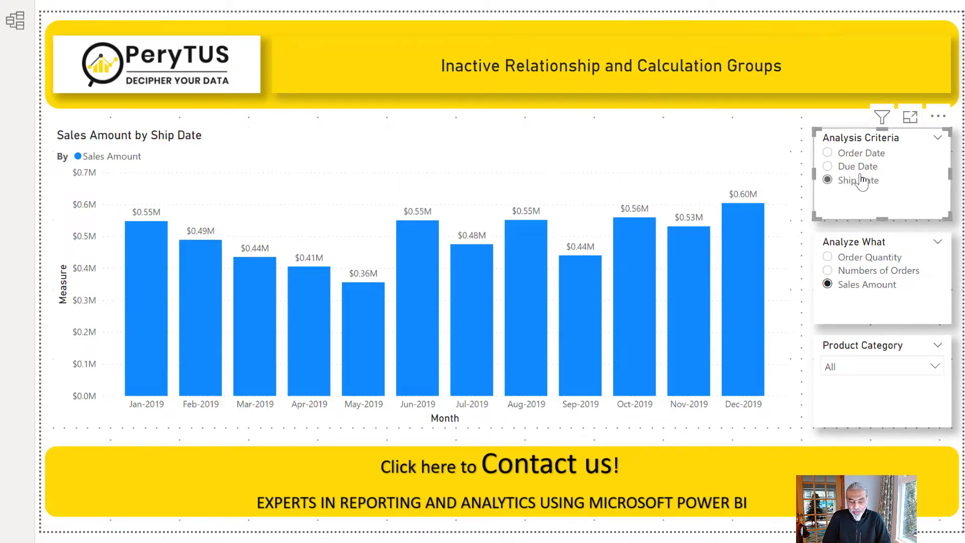
{"action": "left_click", "coordinate": [858, 243]}
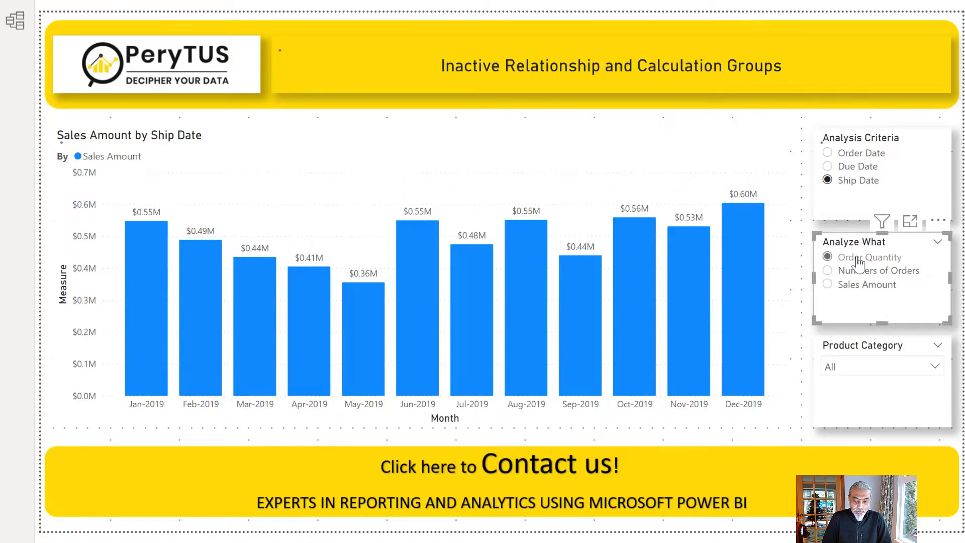
{"action": "left_click", "coordinate": [859, 258]}
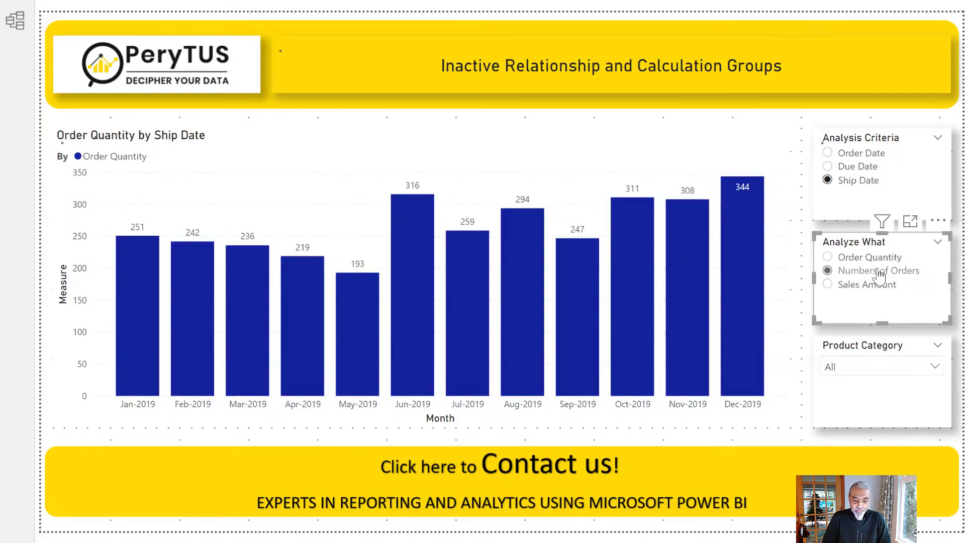
{"action": "left_click", "coordinate": [879, 273]}
{"action": "left_click", "coordinate": [870, 285]}
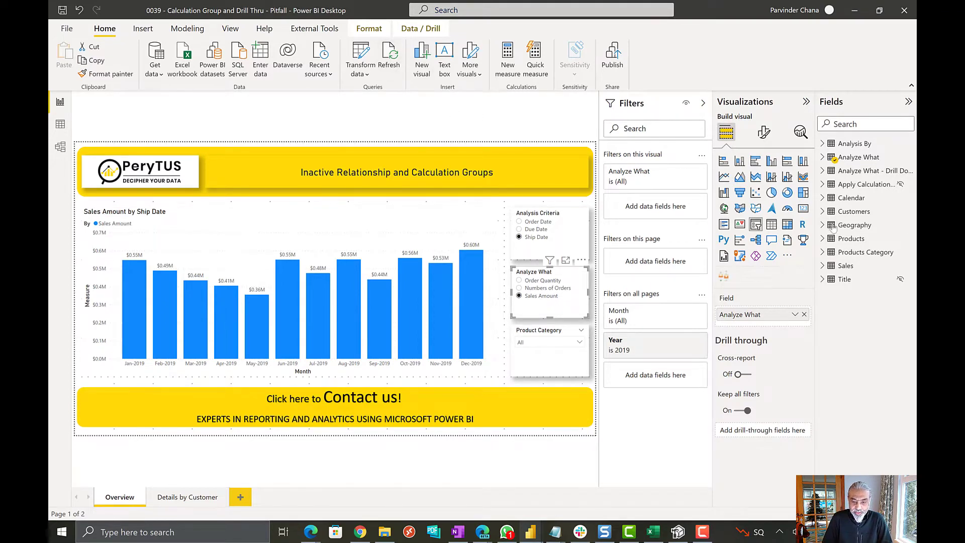
Step: Open the model in Tabular Editor and expand the Analysis By table to its Calculation Items
{"action": "left_click", "coordinate": [314, 29]}
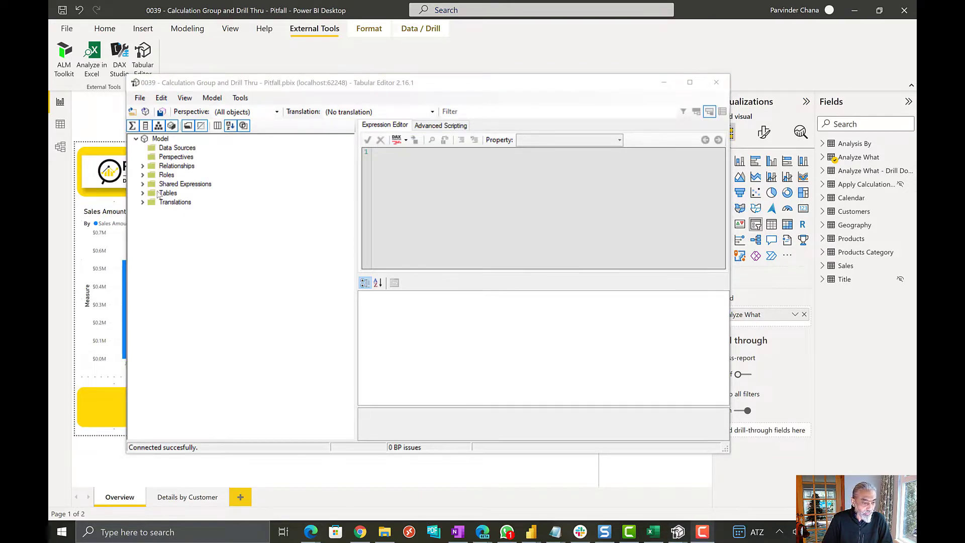
{"action": "left_click", "coordinate": [142, 194]}
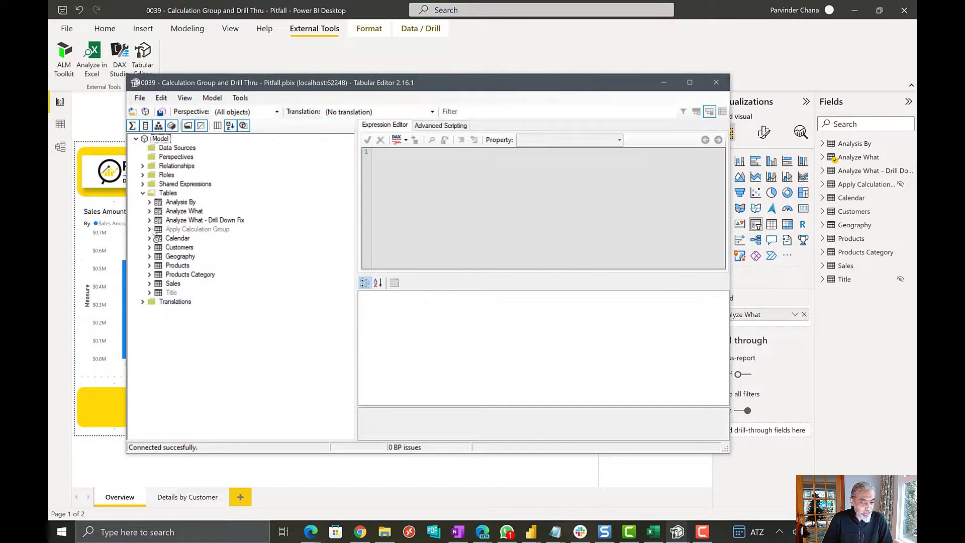
{"action": "left_click", "coordinate": [148, 203]}
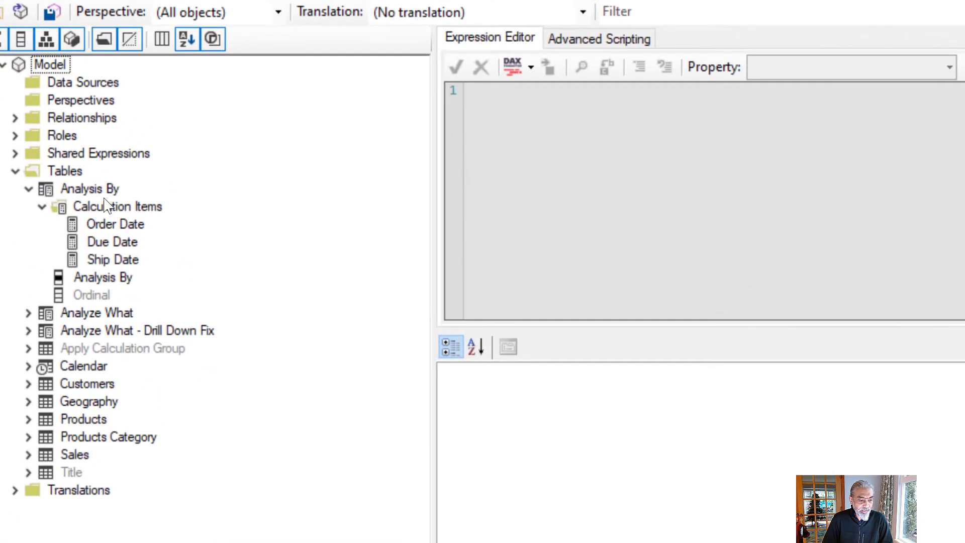
{"action": "left_click", "coordinate": [117, 206]}
Step: Look through the Analysis By calculation items and examine the SELECTEDMEASURE () expression of Order Date
{"action": "left_click", "coordinate": [124, 225]}
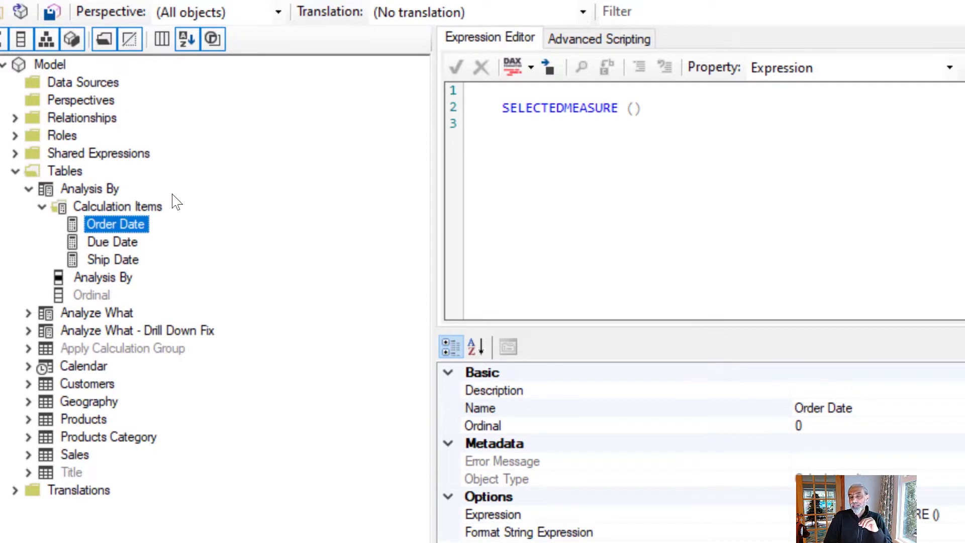
{"action": "left_click", "coordinate": [125, 241]}
{"action": "left_click", "coordinate": [121, 259]}
{"action": "left_click", "coordinate": [128, 225]}
{"action": "left_click_drag", "start_coordinate": [498, 108], "coordinate": [663, 114]}
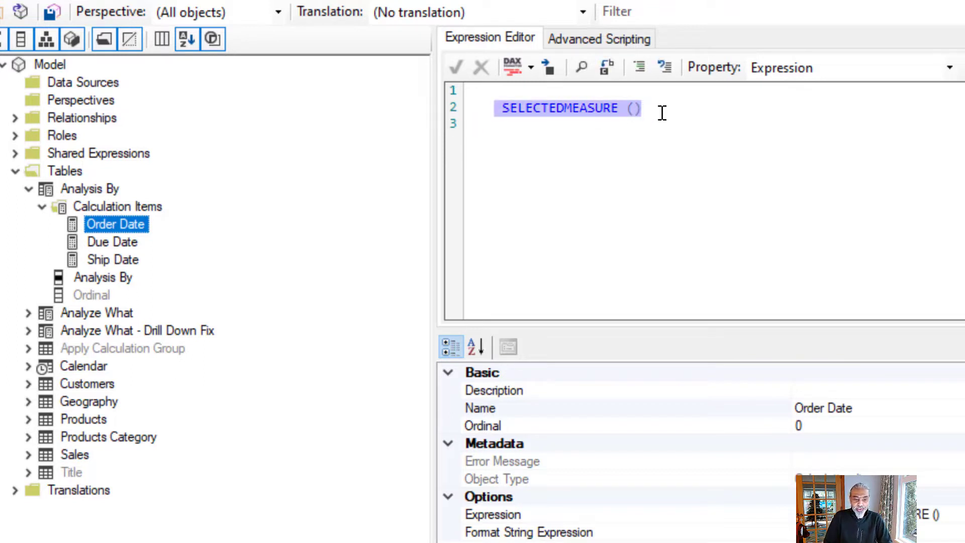
{"action": "left_click", "coordinate": [662, 113]}
{"action": "left_click_drag", "start_coordinate": [504, 108], "coordinate": [643, 107]}
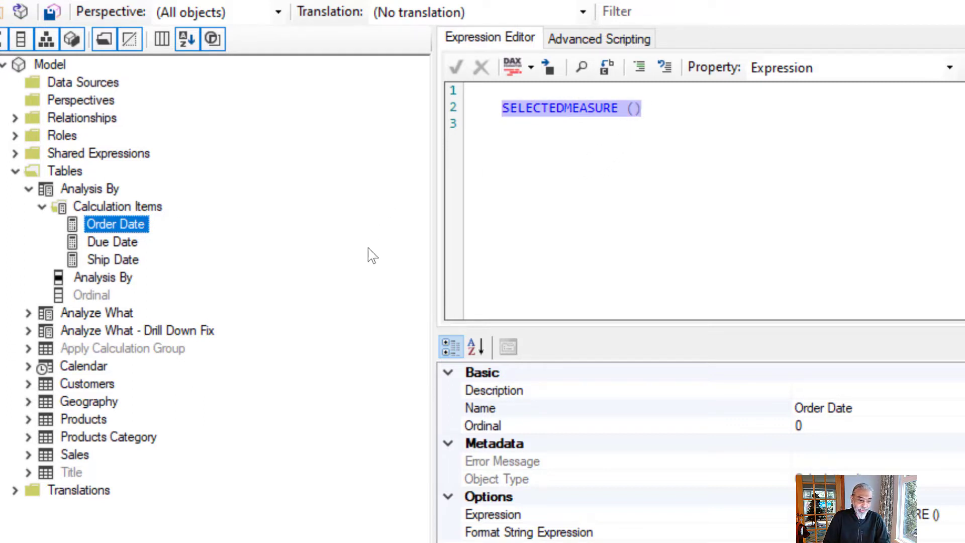
Step: Examine the CALCULATE and USERELATIONSHIP expressions of the Due Date and Ship Date calculation items
{"action": "left_click", "coordinate": [120, 241]}
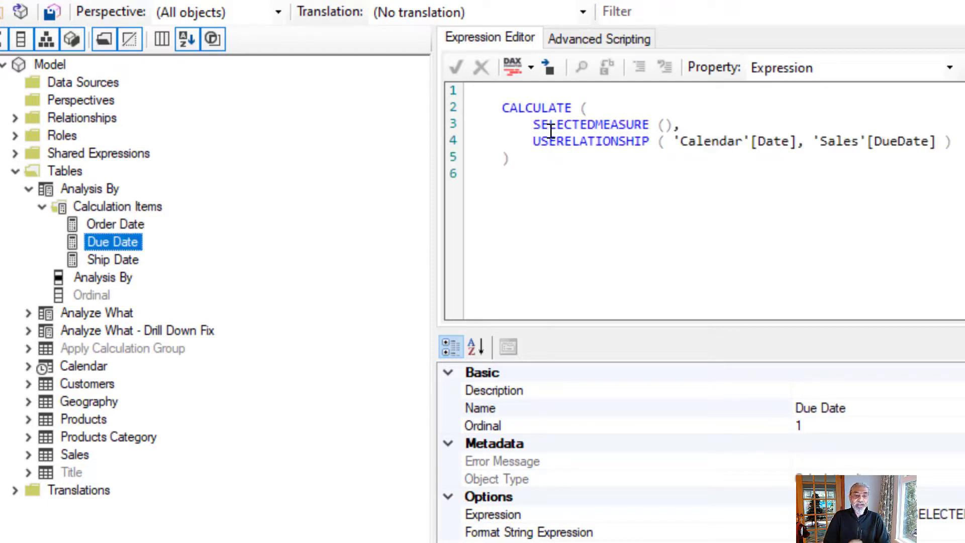
{"action": "left_click_drag", "start_coordinate": [542, 128], "coordinate": [649, 127]}
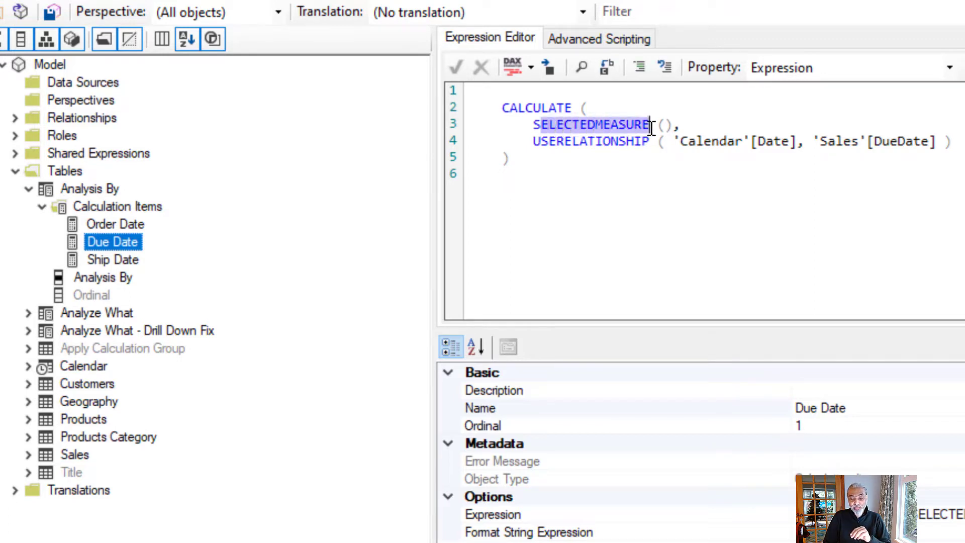
{"action": "left_click_drag", "start_coordinate": [533, 142], "coordinate": [676, 142]}
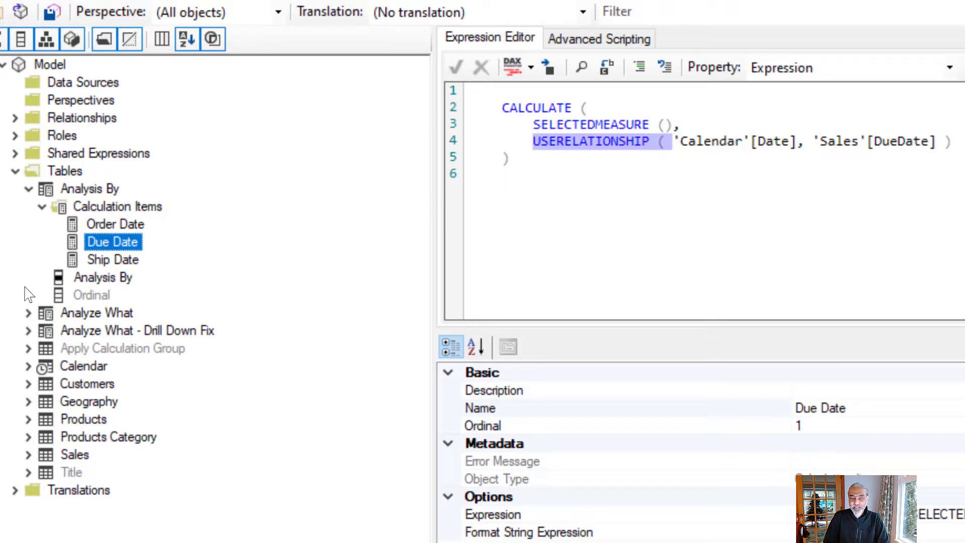
{"action": "left_click", "coordinate": [117, 263]}
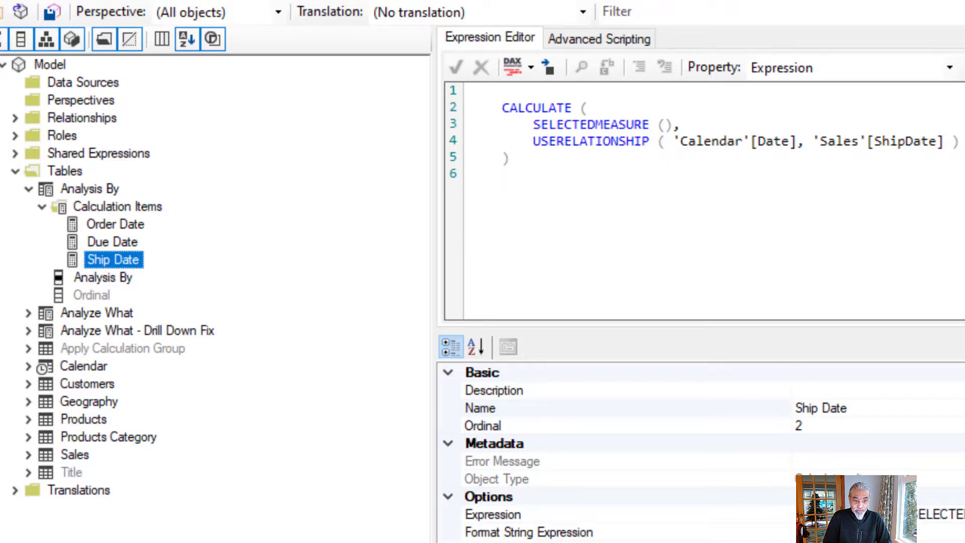
Step: Switch to Power BI Desktop and try the Order Date, Due Date and Ship Date criteria, plus the Numbers of Orders and Order Quantity measures
{"action": "key", "text": "alt+Tab"}
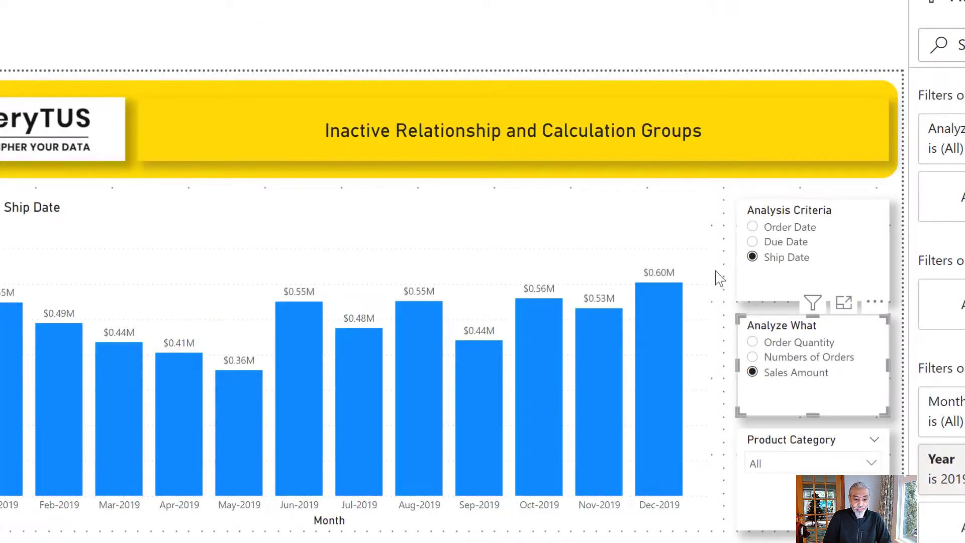
{"action": "left_click", "coordinate": [787, 230]}
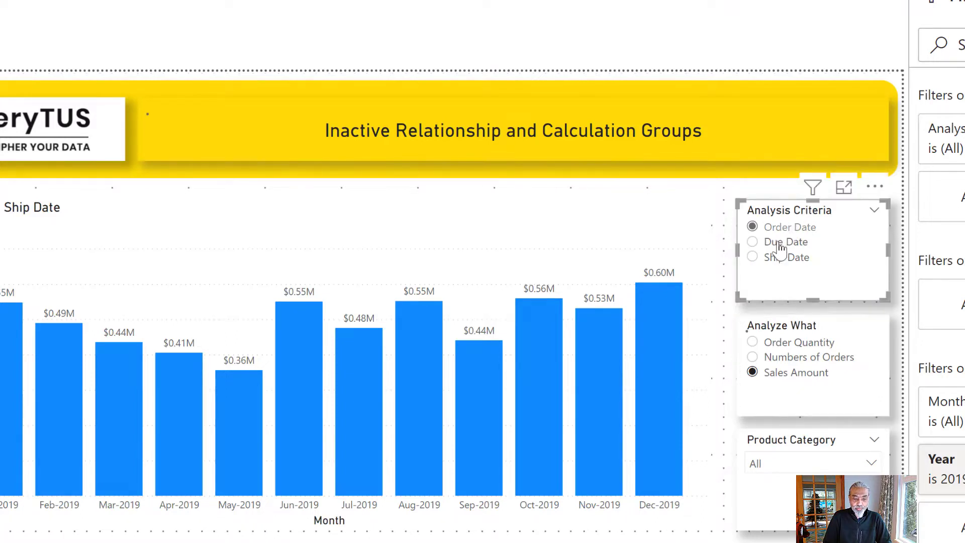
{"action": "left_click", "coordinate": [779, 244]}
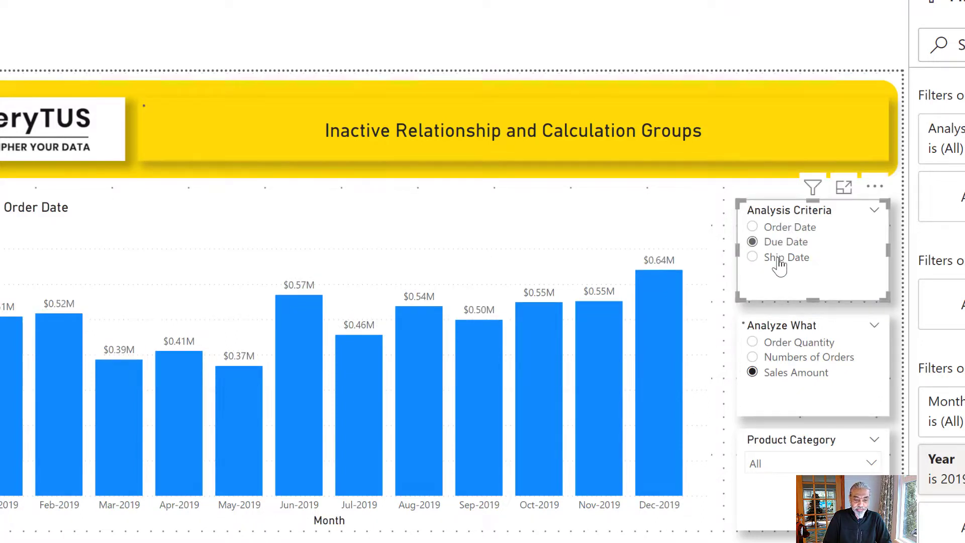
{"action": "left_click", "coordinate": [779, 261]}
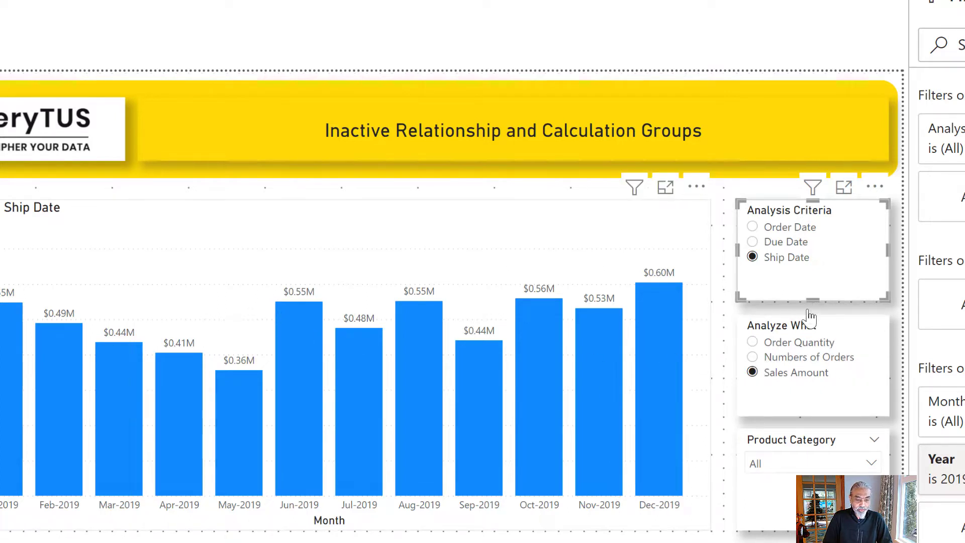
{"action": "left_click", "coordinate": [814, 357]}
{"action": "left_click", "coordinate": [815, 345]}
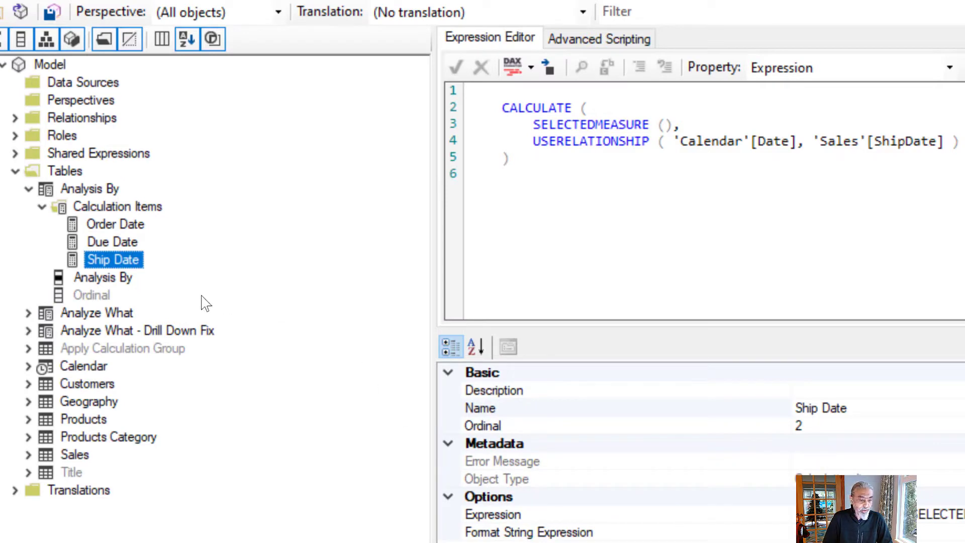
Step: In Tabular Editor, expand the Analyze What calculation group and examine the NOT ISSELECTEDMEASURE condition in the Order Quantity item's expression
{"action": "left_click", "coordinate": [28, 312]}
{"action": "left_click", "coordinate": [131, 355]}
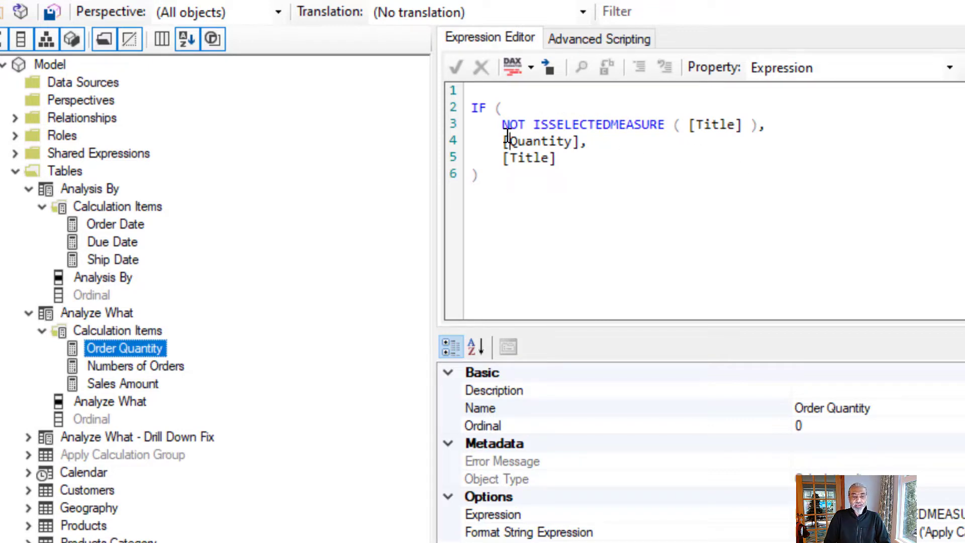
{"action": "left_click_drag", "start_coordinate": [508, 135], "coordinate": [634, 120]}
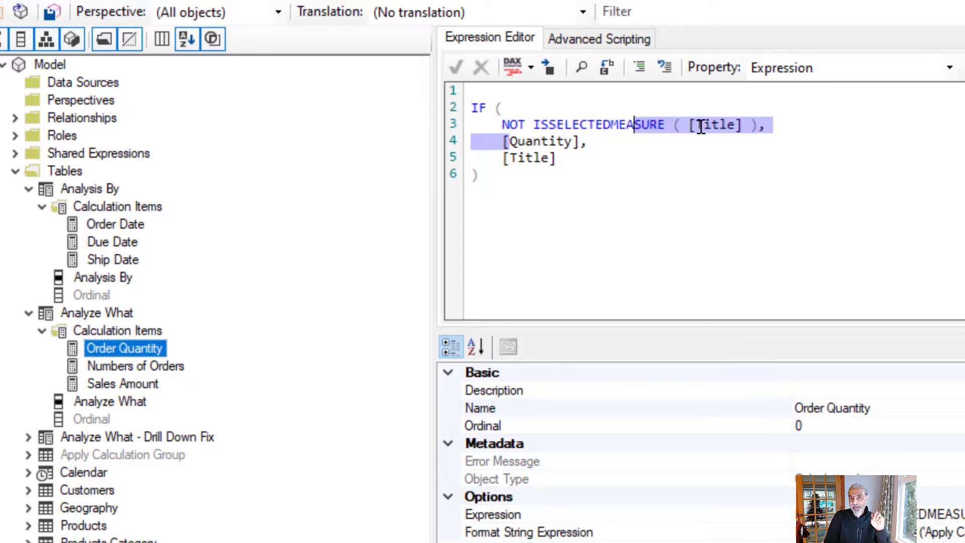
{"action": "left_click", "coordinate": [686, 152]}
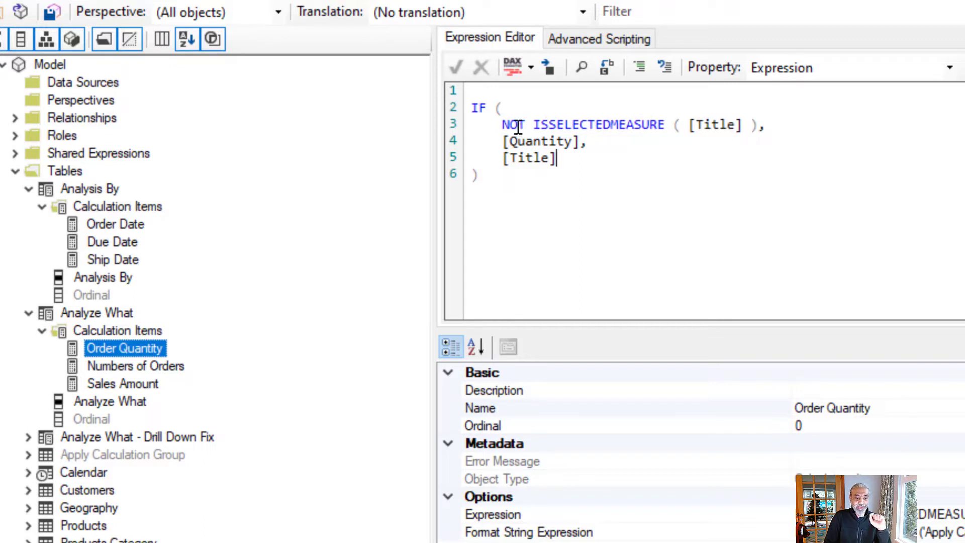
{"action": "left_click_drag", "start_coordinate": [501, 124], "coordinate": [690, 124]}
{"action": "left_click", "coordinate": [546, 132]}
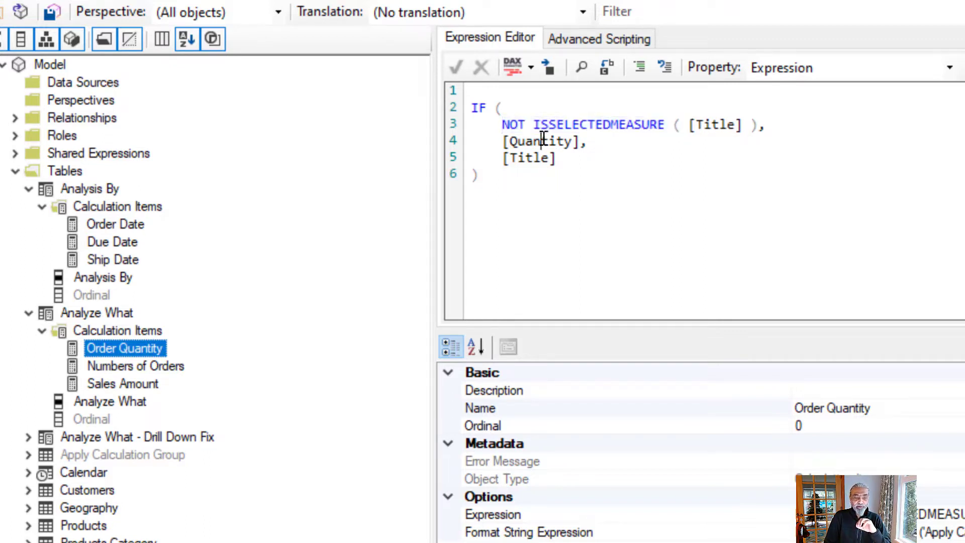
{"action": "left_click", "coordinate": [115, 354]}
{"action": "key", "text": "F2"}
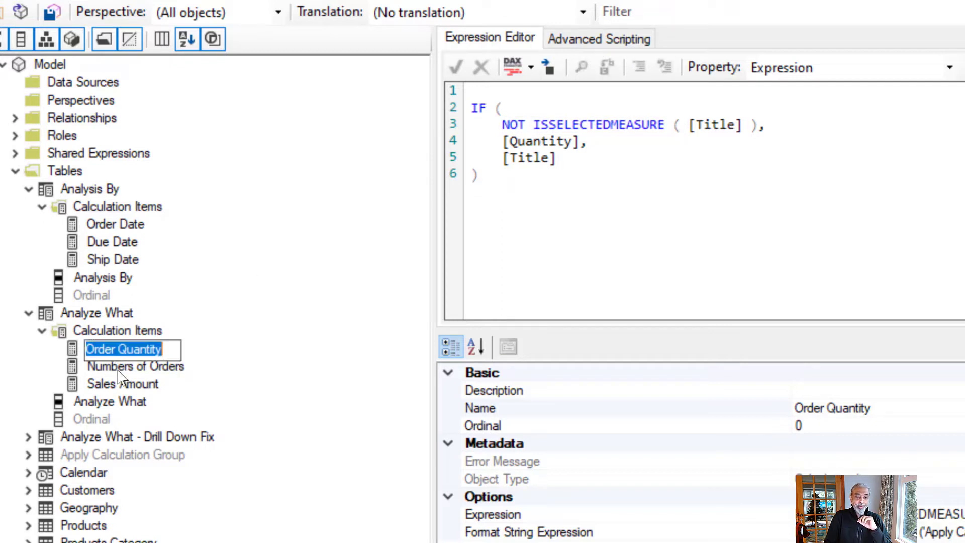
{"action": "key", "text": "Escape"}
Step: Examine the measures used in the Numbers of Orders and Order Quantity expressions, undoing the accidental text move in [Order Count]
{"action": "left_click", "coordinate": [118, 371]}
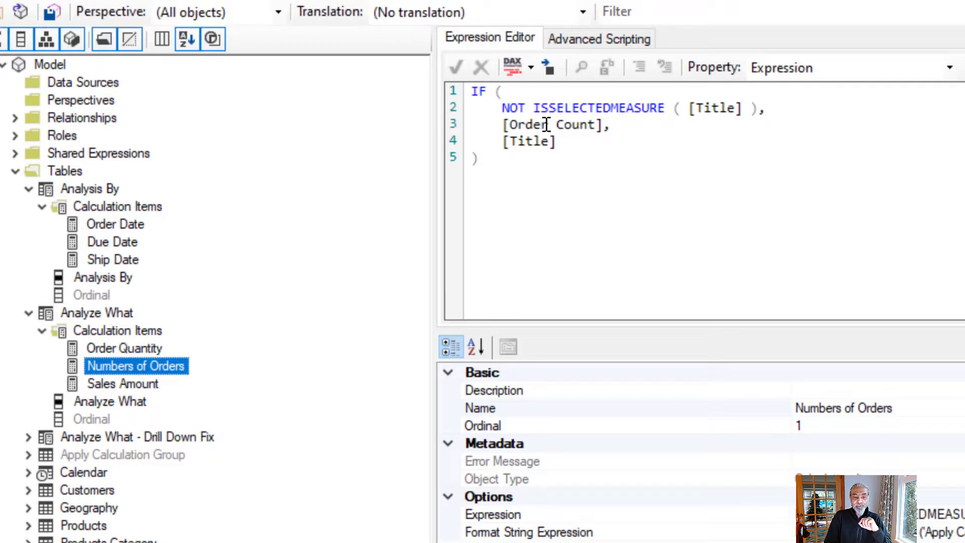
{"action": "left_click_drag", "start_coordinate": [525, 126], "coordinate": [611, 125]}
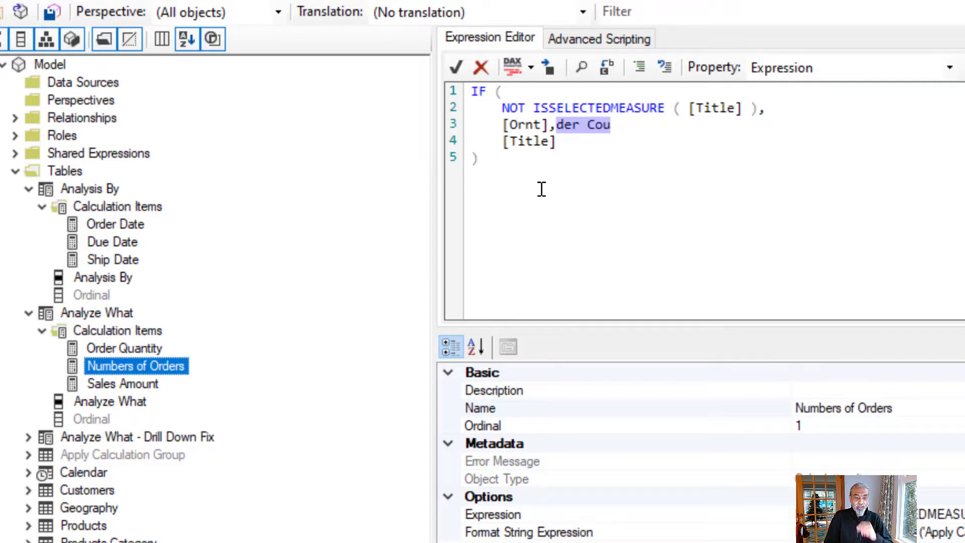
{"action": "key", "text": "ctrl+z"}
{"action": "left_click", "coordinate": [150, 352]}
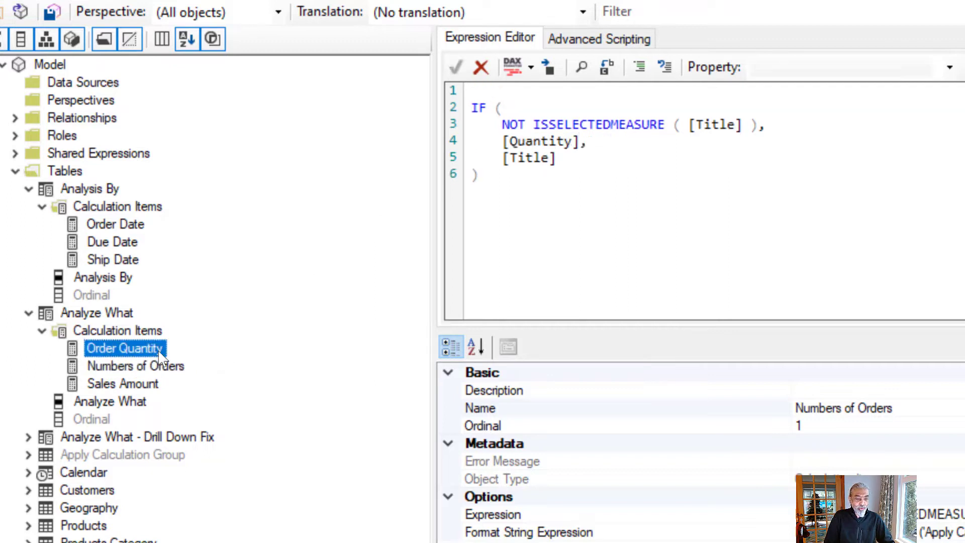
{"action": "double_click", "coordinate": [540, 141]}
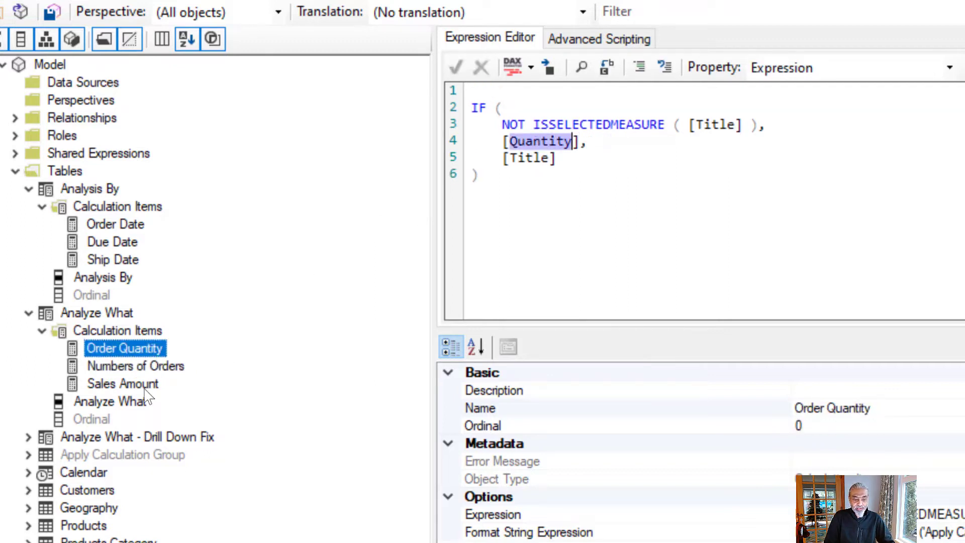
Step: Review the Sales Amount expression and compare it with those of Numbers of Orders and Order Quantity
{"action": "left_click", "coordinate": [146, 386]}
{"action": "left_click", "coordinate": [527, 150]}
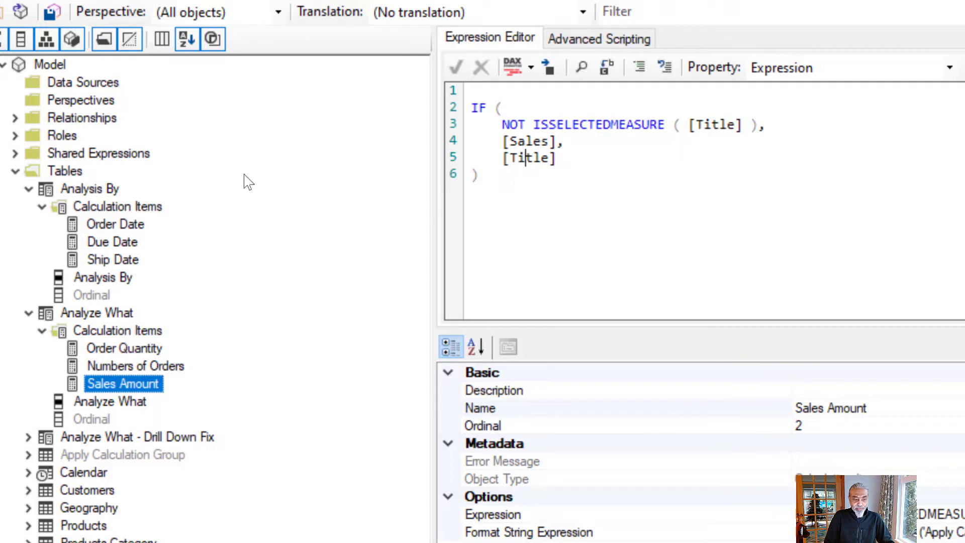
{"action": "left_click", "coordinate": [134, 362]}
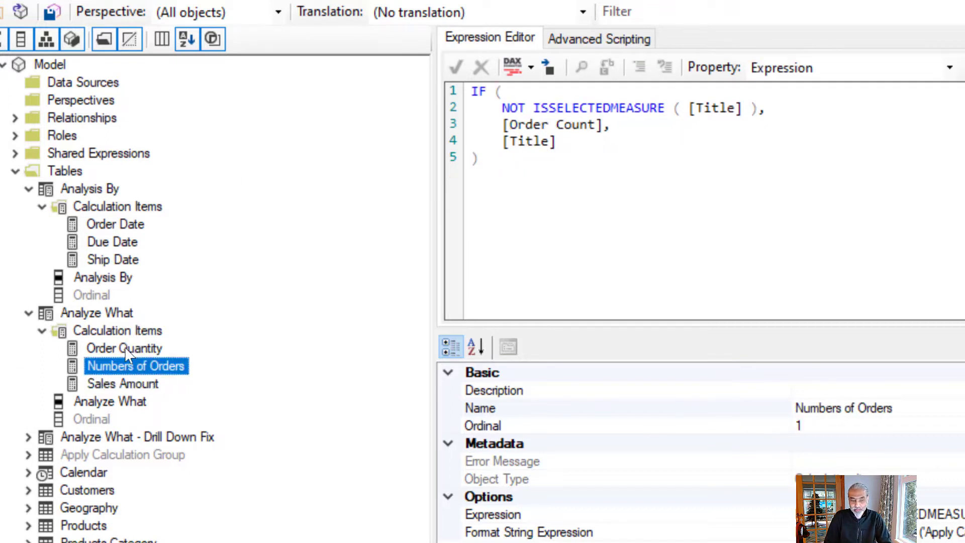
{"action": "left_click", "coordinate": [124, 348]}
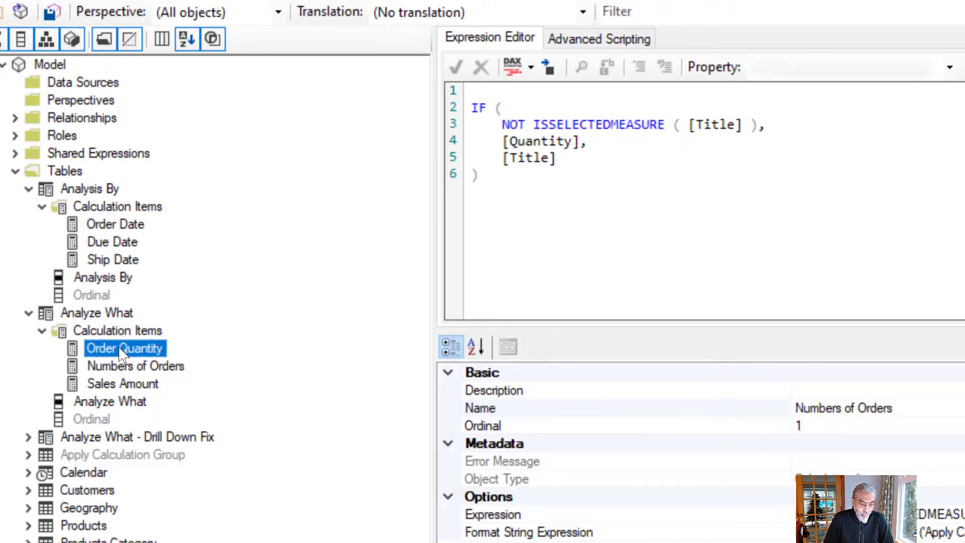
{"action": "left_click", "coordinate": [135, 366]}
{"action": "left_click", "coordinate": [131, 384]}
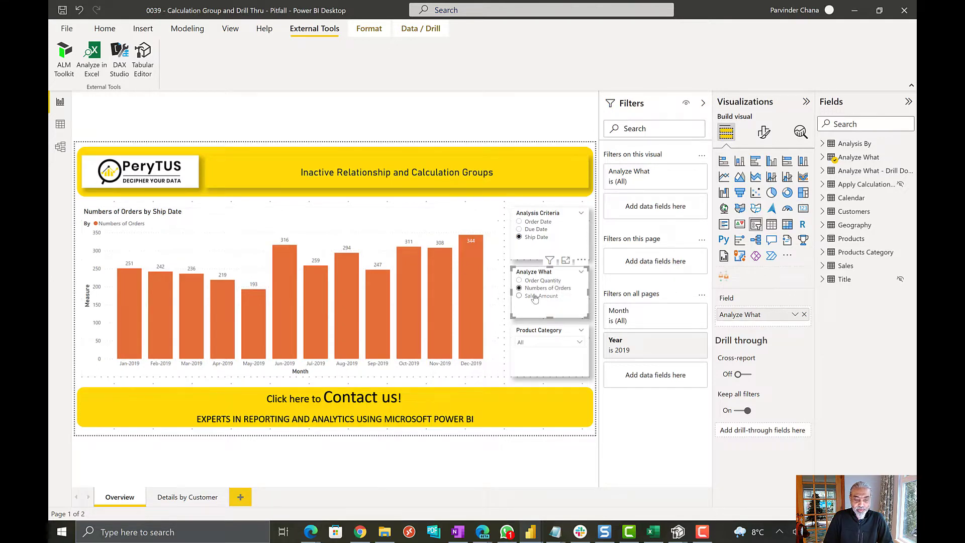
Step: In Power BI Desktop, set the slicers to Sales Amount and Due Date, and search the model's fields for "itle"
{"action": "left_click", "coordinate": [535, 297]}
{"action": "left_click", "coordinate": [531, 231]}
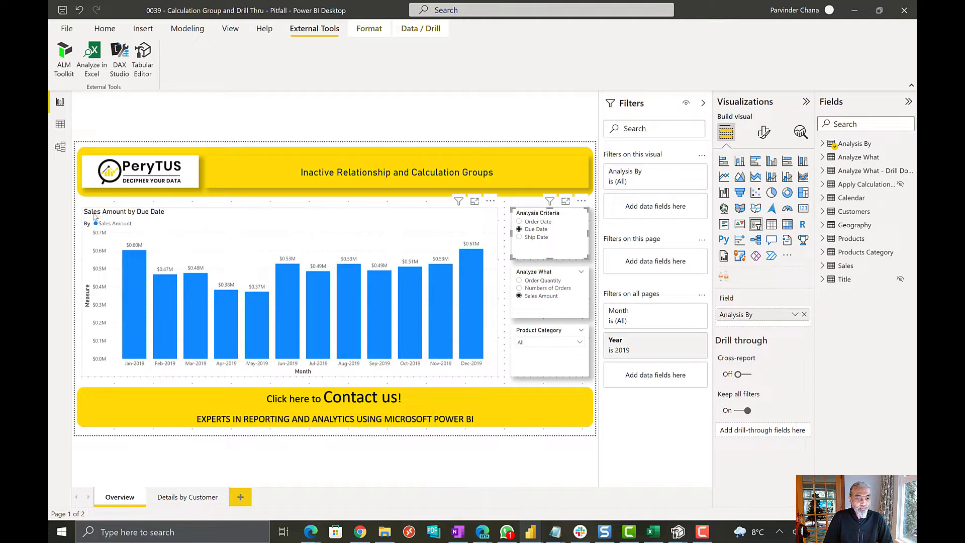
{"action": "left_click", "coordinate": [881, 123]}
{"action": "type", "text": "itle"}
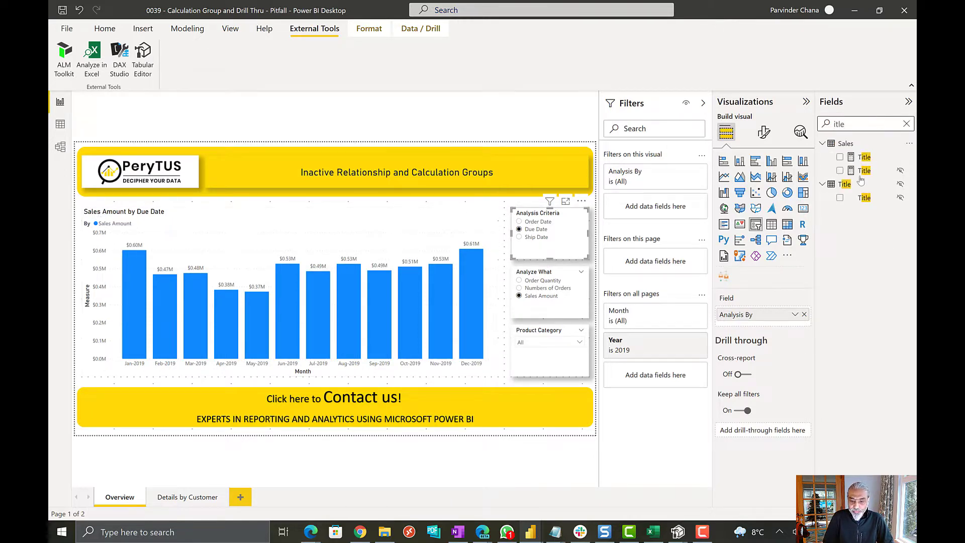
Step: Open the Sales table's Title measure and examine how its formula reads VALUES of 'Analyze What'[Analyze What]
{"action": "left_click", "coordinate": [861, 158]}
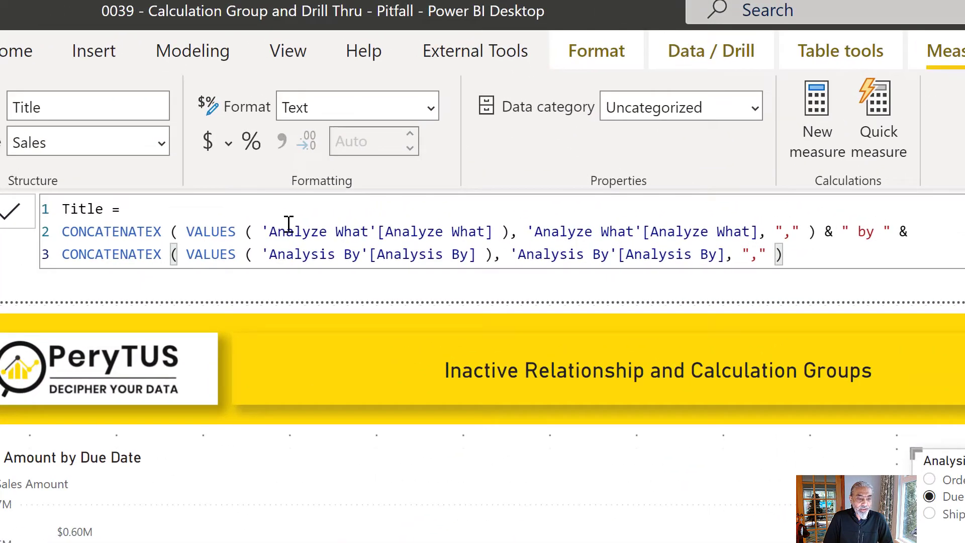
{"action": "left_click_drag", "start_coordinate": [265, 224], "coordinate": [485, 230]}
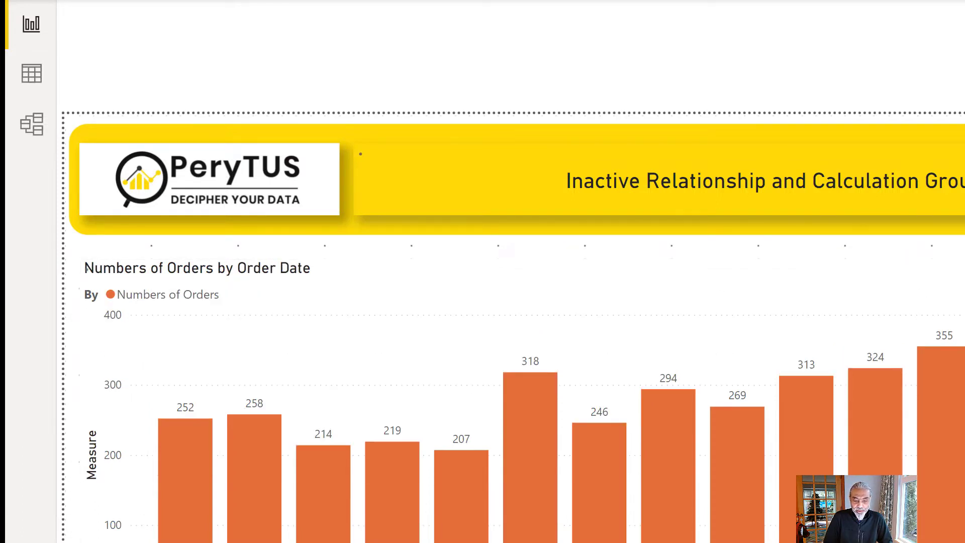
Step: Switch the Analysis Criteria slicer to Due Date and on to Ship Date for Numbers of Orders
{"action": "left_click", "coordinate": [964, 307]}
{"action": "left_click", "coordinate": [964, 325]}
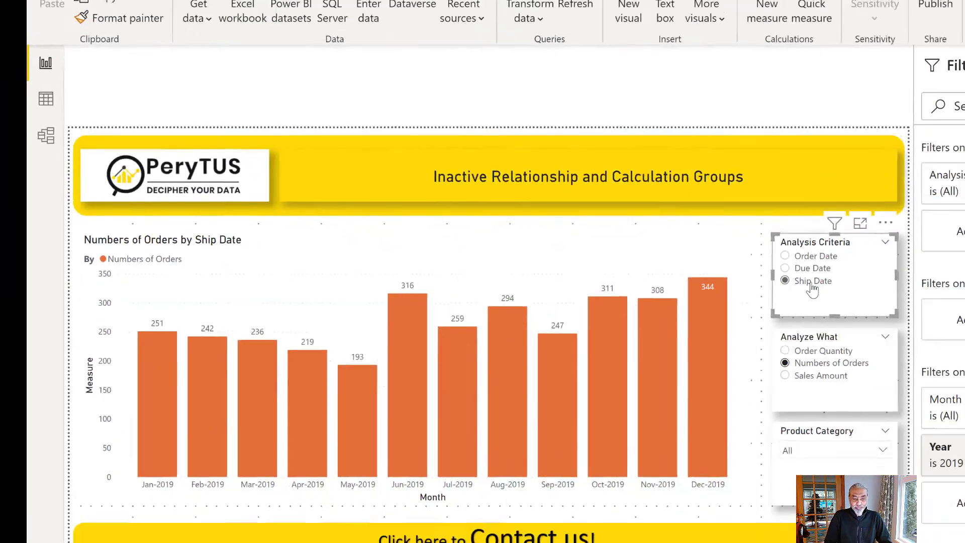
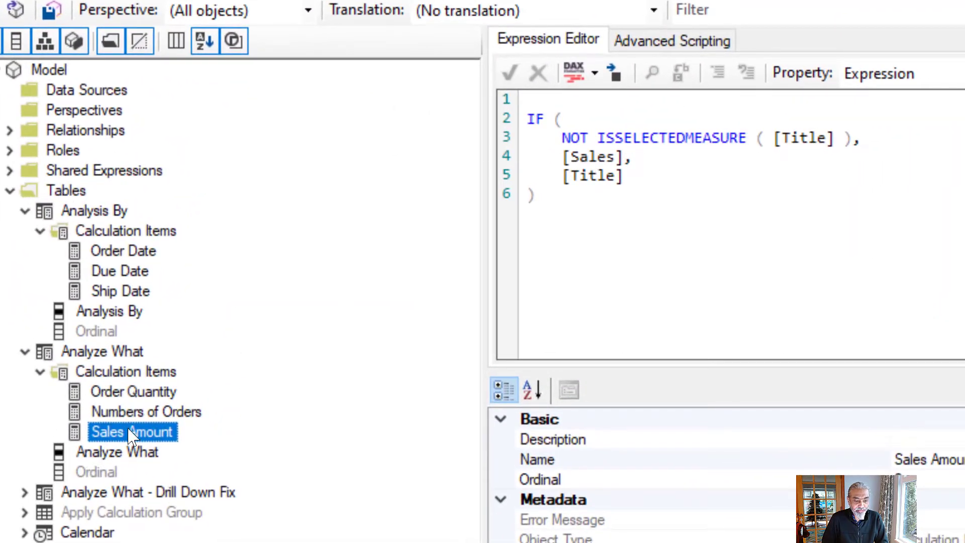
Step: In Tabular Editor, compare the measures returned by the Sales Amount and Numbers of Orders calculation items
{"action": "left_click_drag", "start_coordinate": [564, 156], "coordinate": [652, 162]}
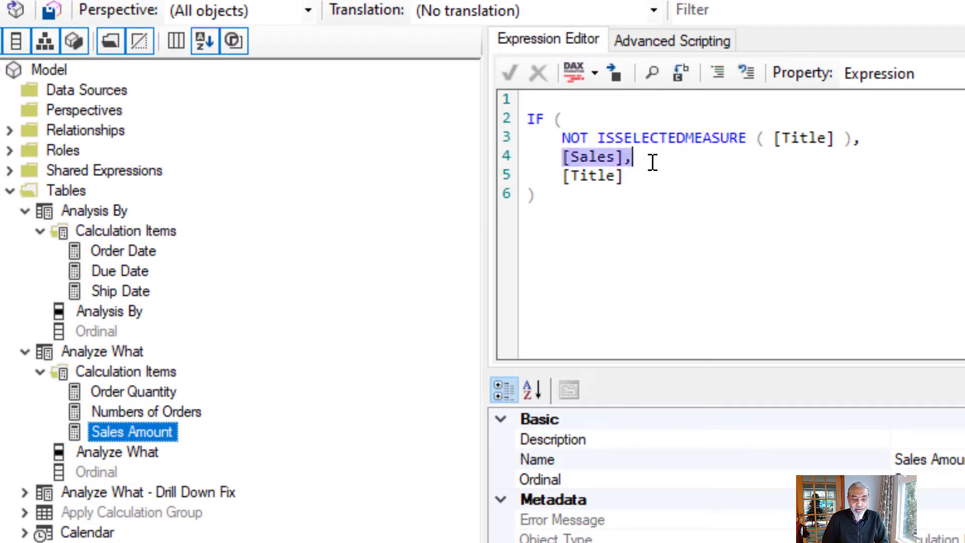
{"action": "left_click", "coordinate": [187, 411]}
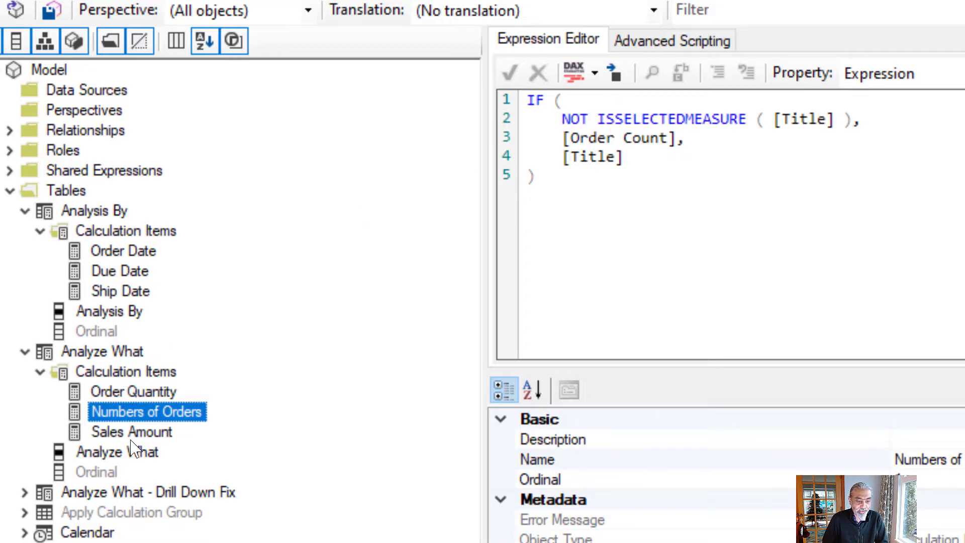
{"action": "left_click_drag", "start_coordinate": [564, 144], "coordinate": [727, 148]}
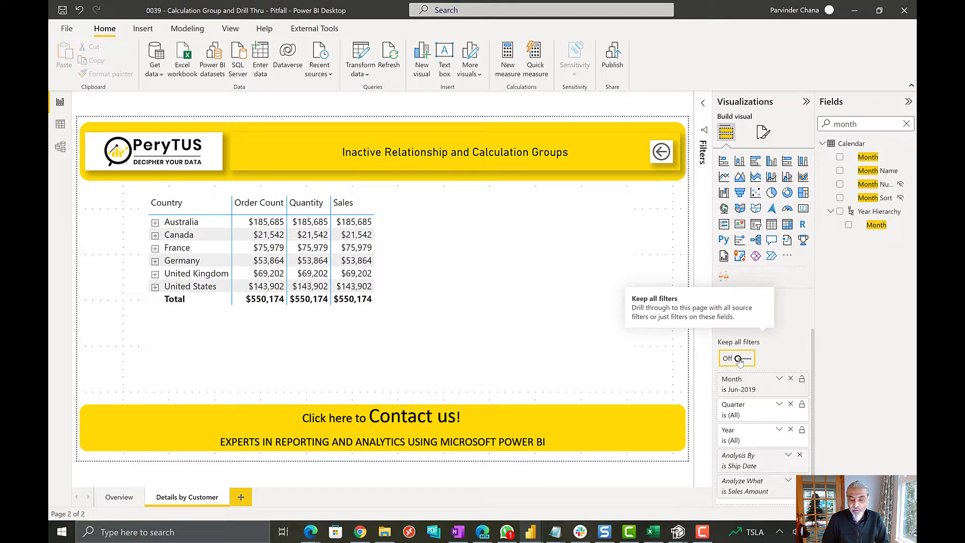
Step: Remove the Analyze What and Analysis By drill-through filters from the Details by Customer page
{"action": "left_click", "coordinate": [799, 480]}
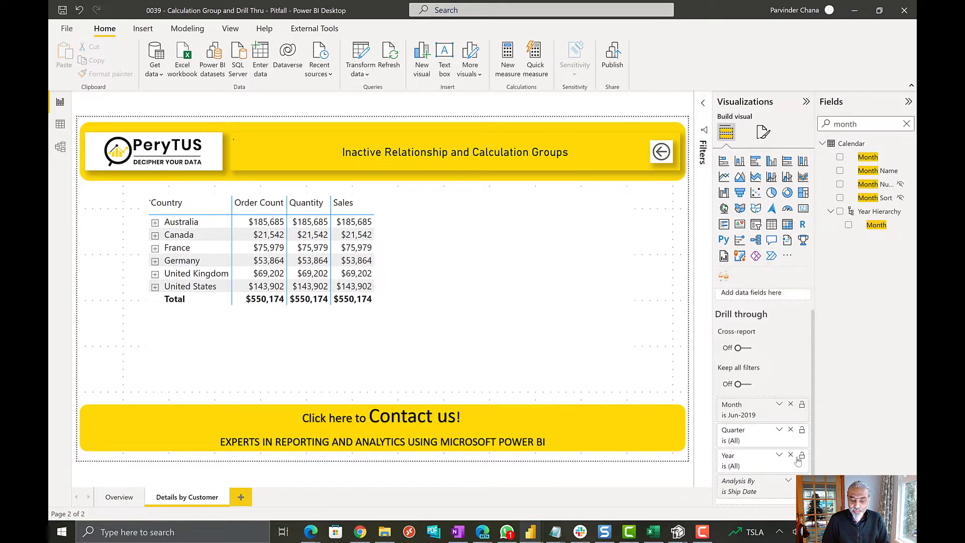
{"action": "left_click", "coordinate": [799, 480]}
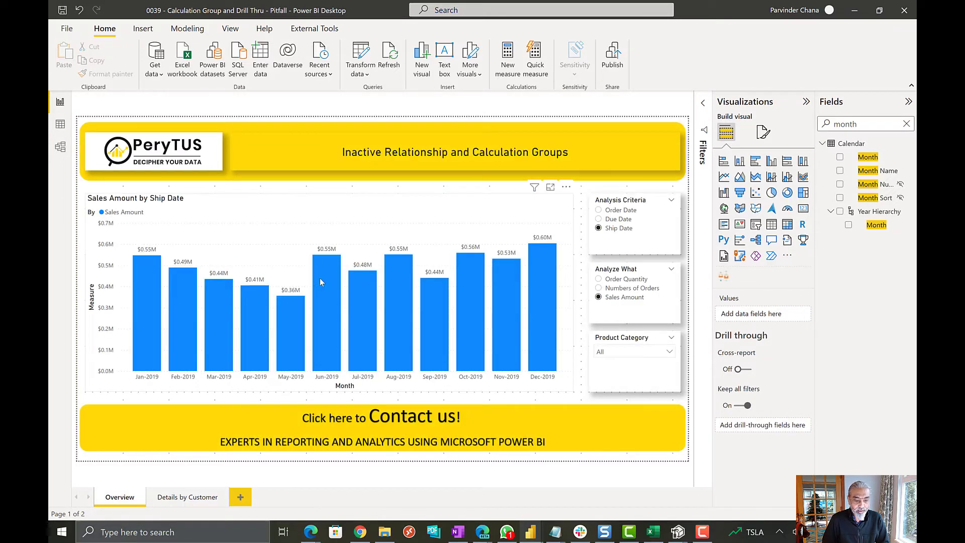
Step: Drill through from the Jun-2019 bar of the Overview chart to the Details by Customer page
{"action": "right_click", "coordinate": [321, 280]}
{"action": "mouse_move", "coordinate": [383, 332]}
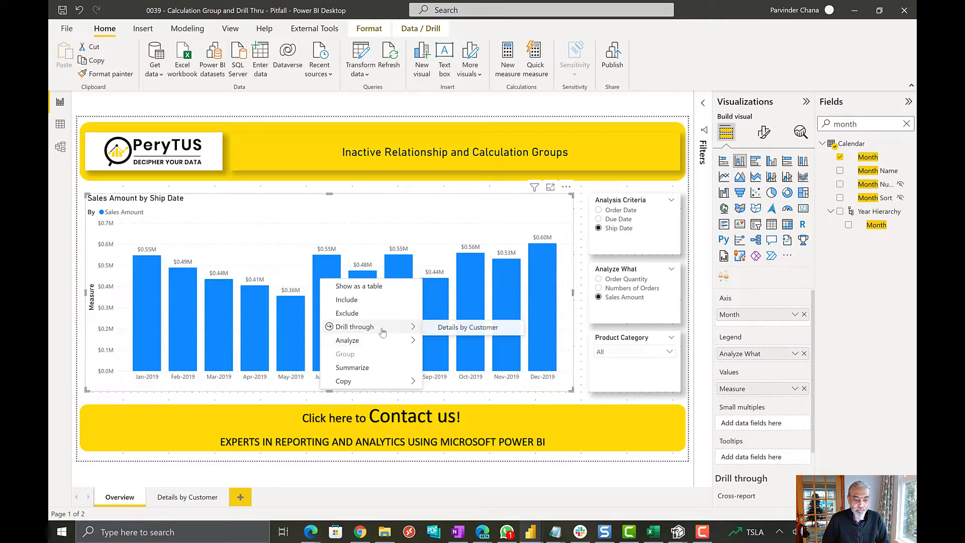
{"action": "left_click", "coordinate": [442, 327]}
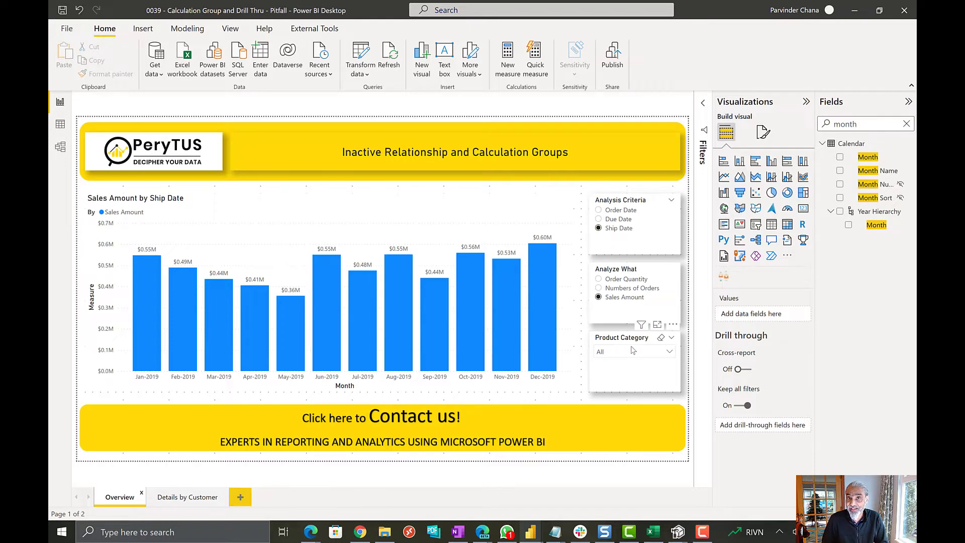
Step: Filter Product Category to Mountain Bikes and select the Aug-2019 bar to cross-filter the Sales card
{"action": "left_click", "coordinate": [624, 353]}
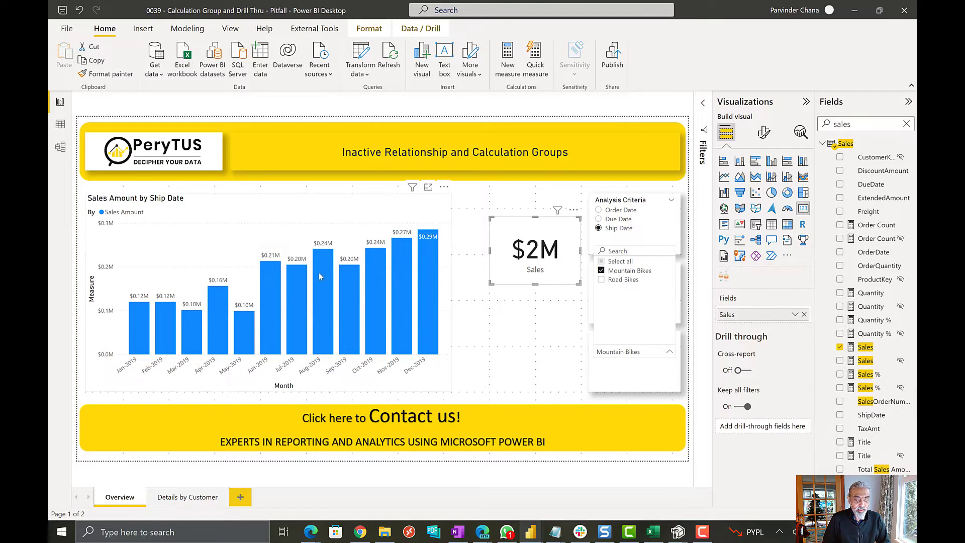
{"action": "mouse_move", "coordinate": [319, 273]}
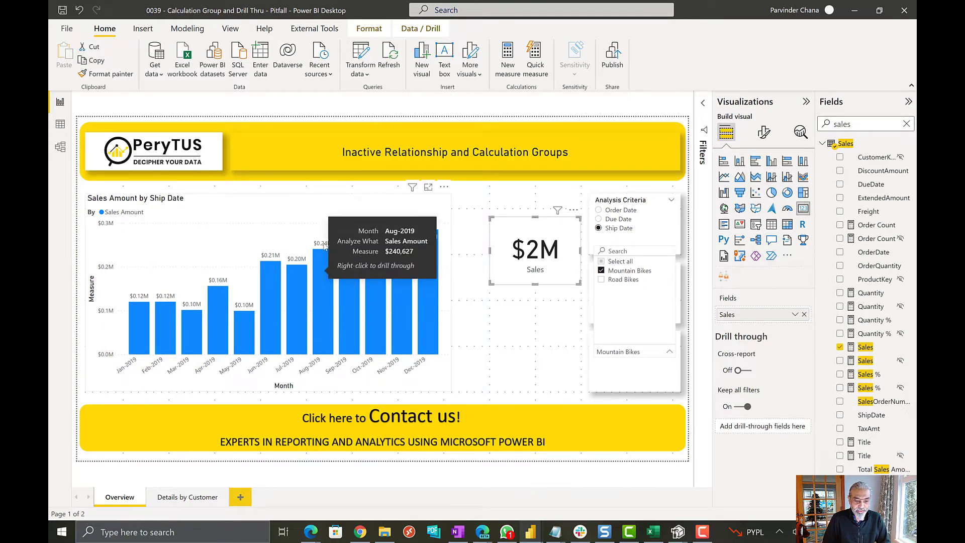
{"action": "left_click", "coordinate": [322, 259]}
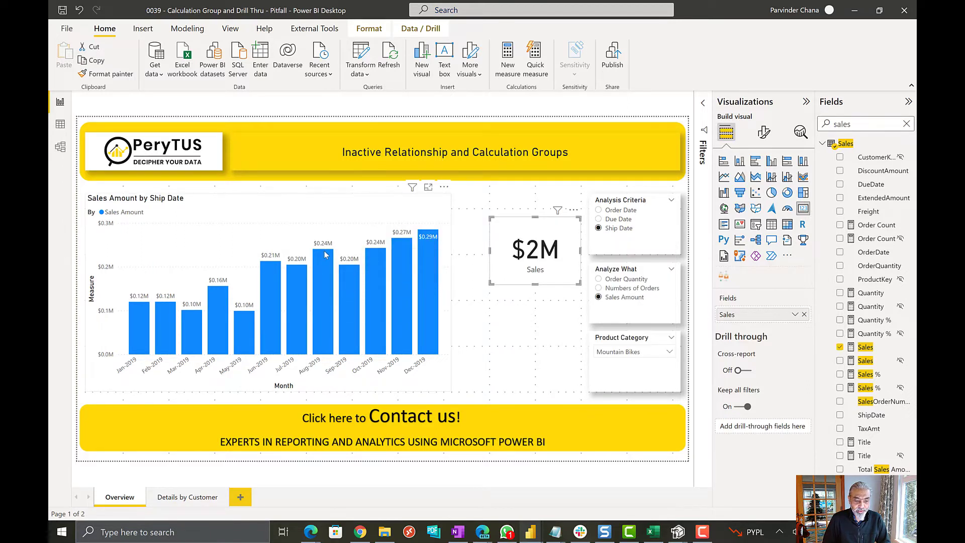
{"action": "left_click", "coordinate": [326, 246]}
Step: Drill through from the Aug-2019 bar to Details by Customer with the Mountain Bikes filter active
{"action": "mouse_move", "coordinate": [323, 263]}
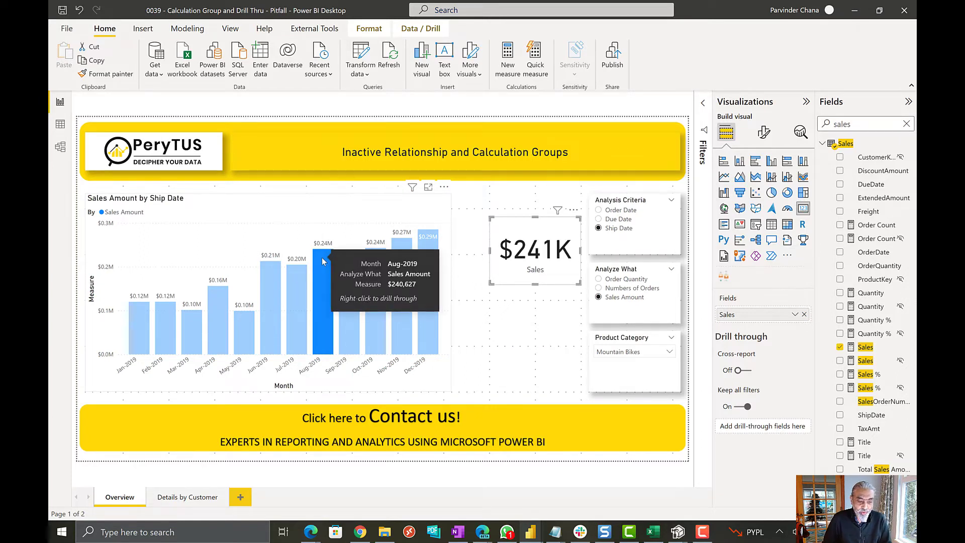
{"action": "left_click", "coordinate": [345, 264]}
{"action": "right_click", "coordinate": [324, 259]}
{"action": "mouse_move", "coordinate": [397, 312]}
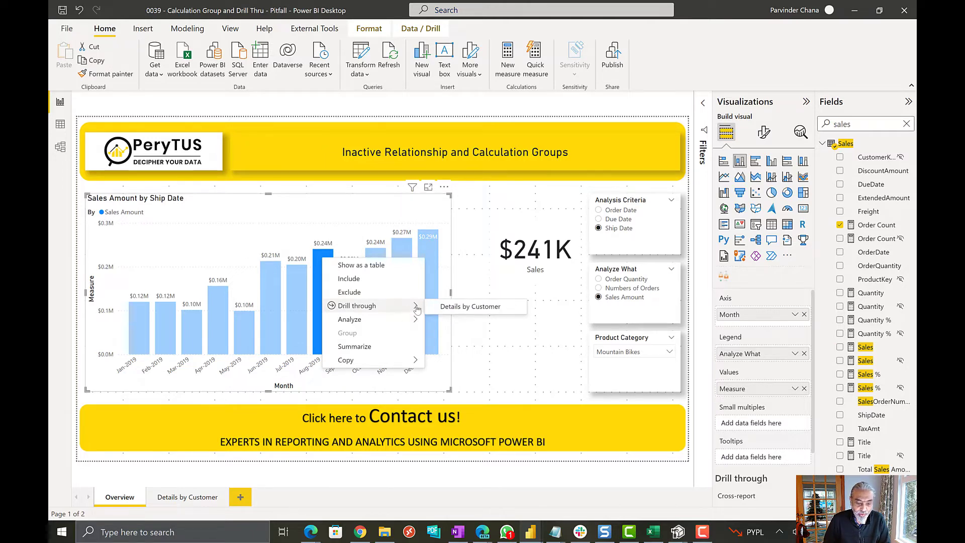
{"action": "left_click", "coordinate": [446, 308]}
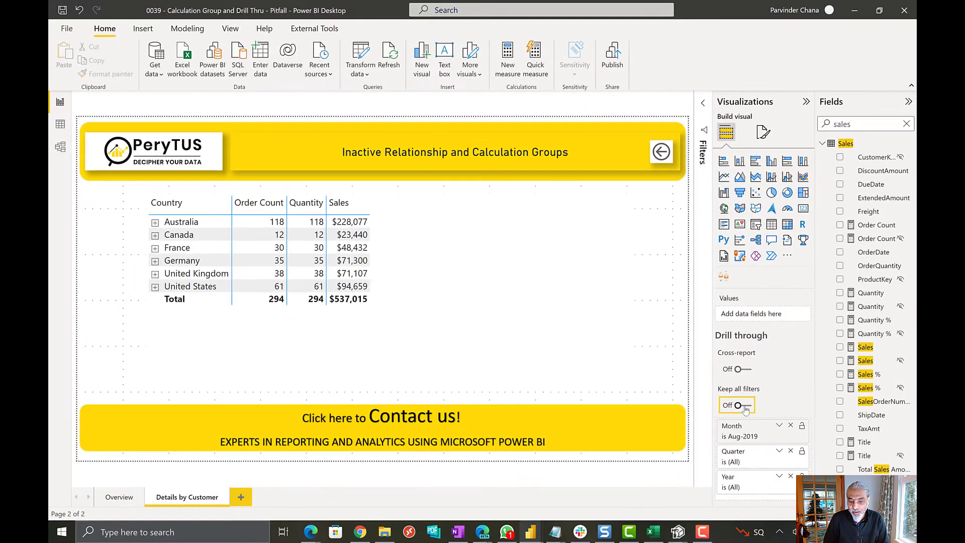
Step: Turn on Keep all filters for Details by Customer, drill through again from Overview's Aug-2019 bar, and review the passed filters
{"action": "left_click", "coordinate": [746, 408]}
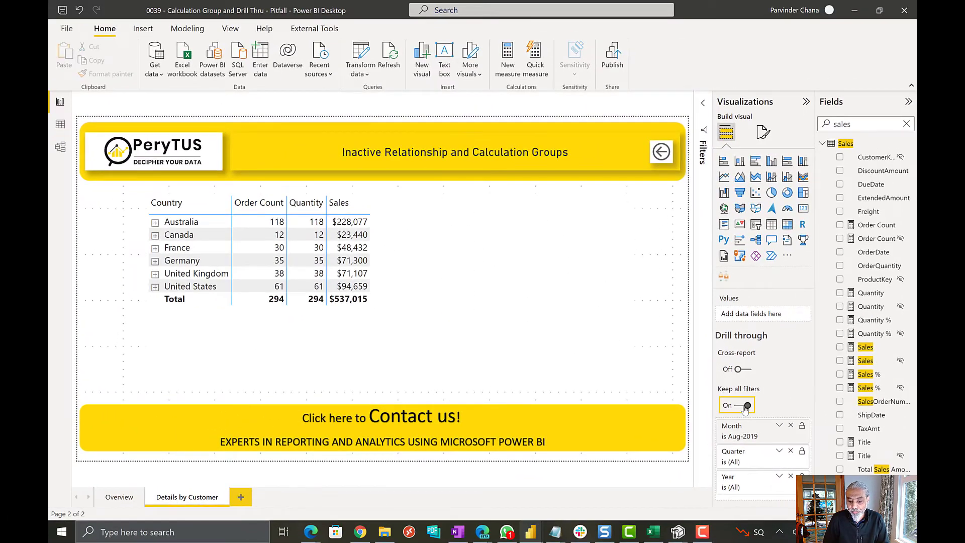
{"action": "left_click", "coordinate": [123, 498]}
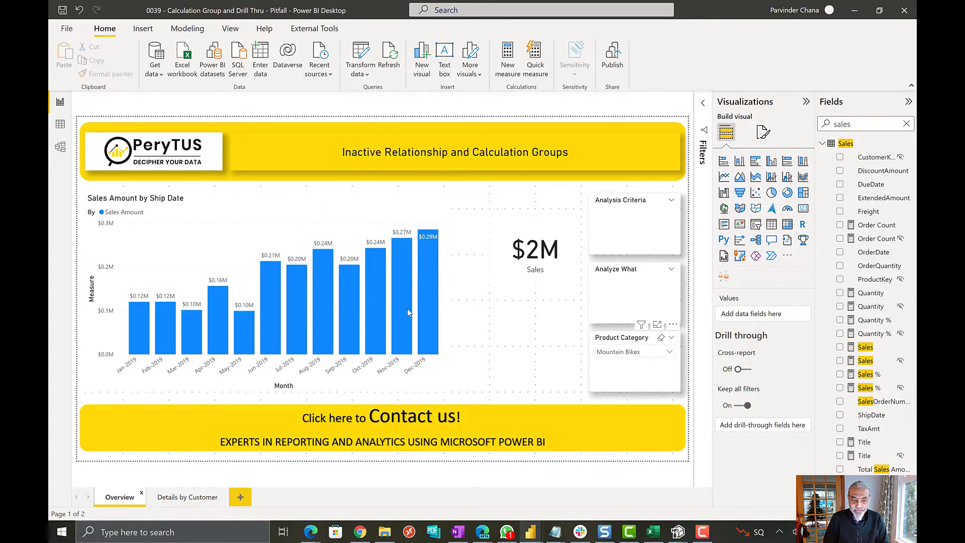
{"action": "right_click", "coordinate": [326, 261]}
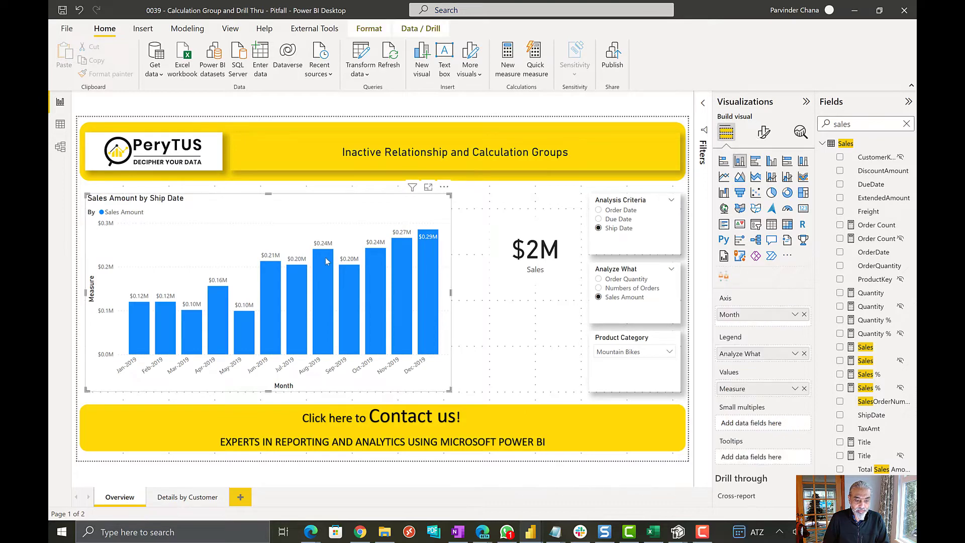
{"action": "mouse_move", "coordinate": [391, 312]}
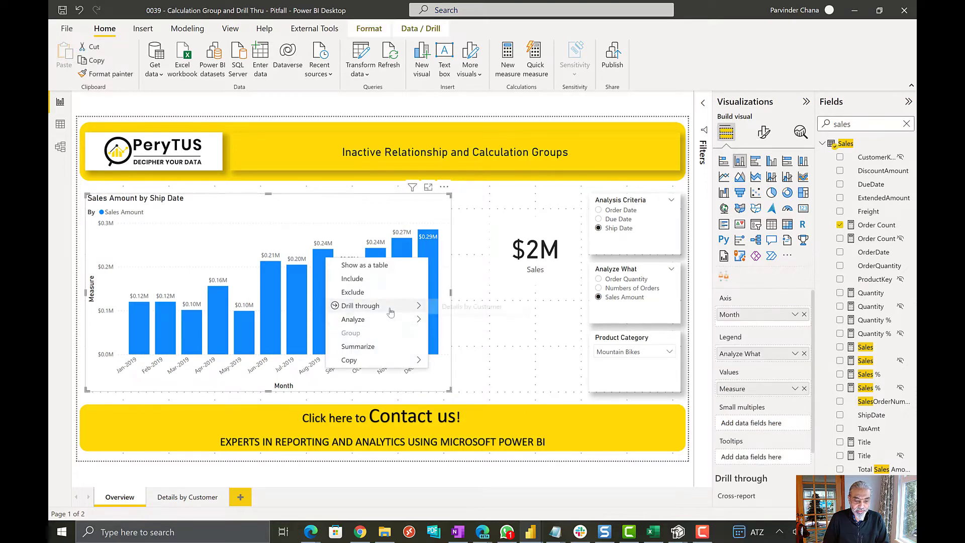
{"action": "left_click", "coordinate": [462, 308]}
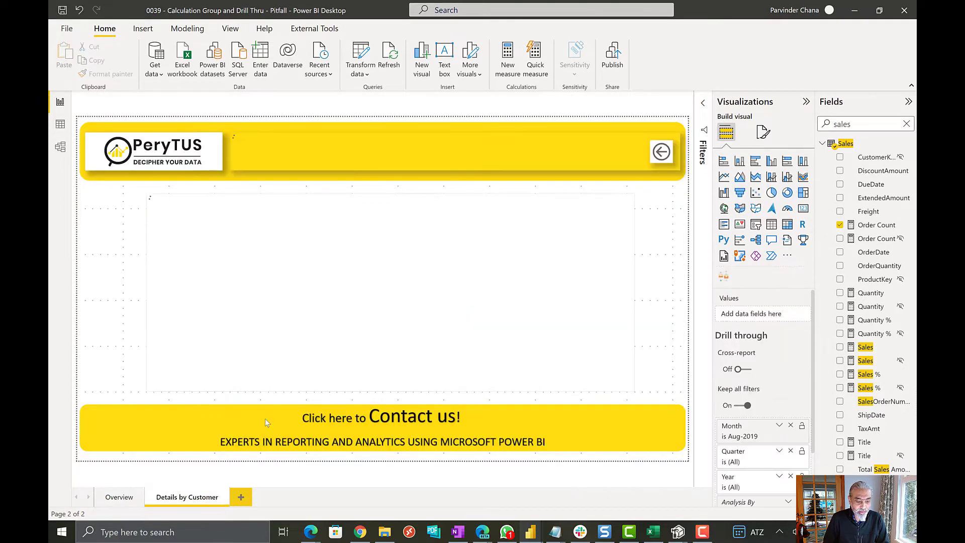
{"action": "scroll", "coordinate": [751, 380], "scroll_direction": "down", "scroll_amount": 3}
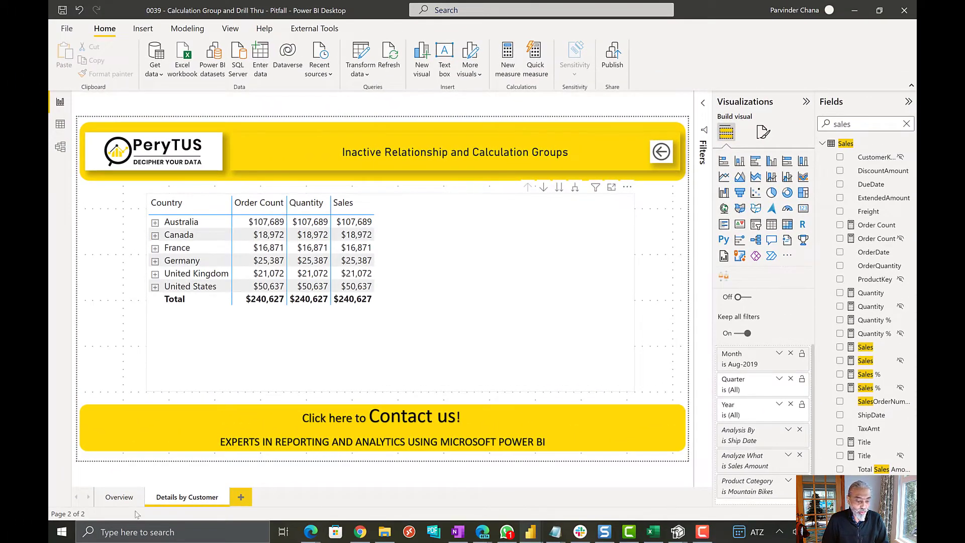
Step: On Overview, set Analyze What to Order Quantity and drill through from the Aug-2019 bar to Details by Customer
{"action": "left_click", "coordinate": [107, 496]}
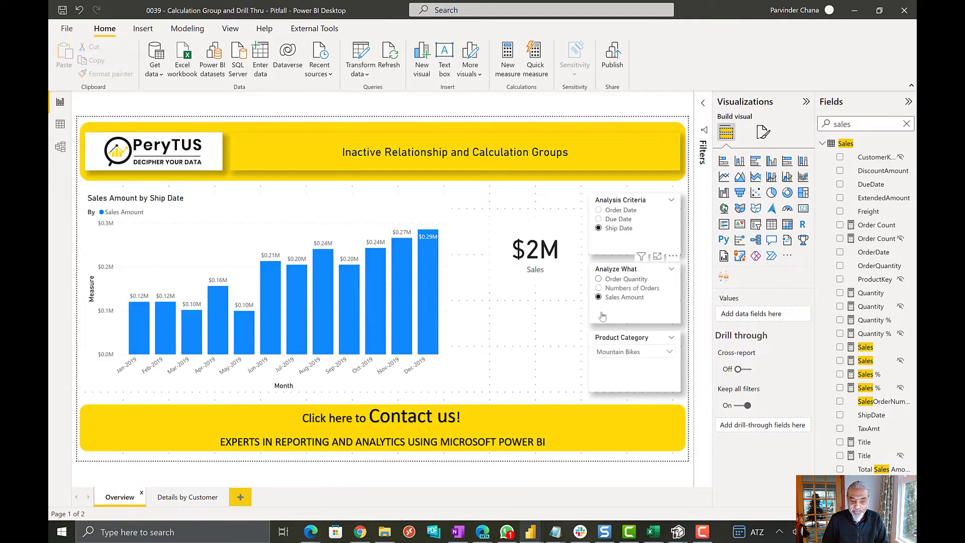
{"action": "left_click", "coordinate": [627, 283]}
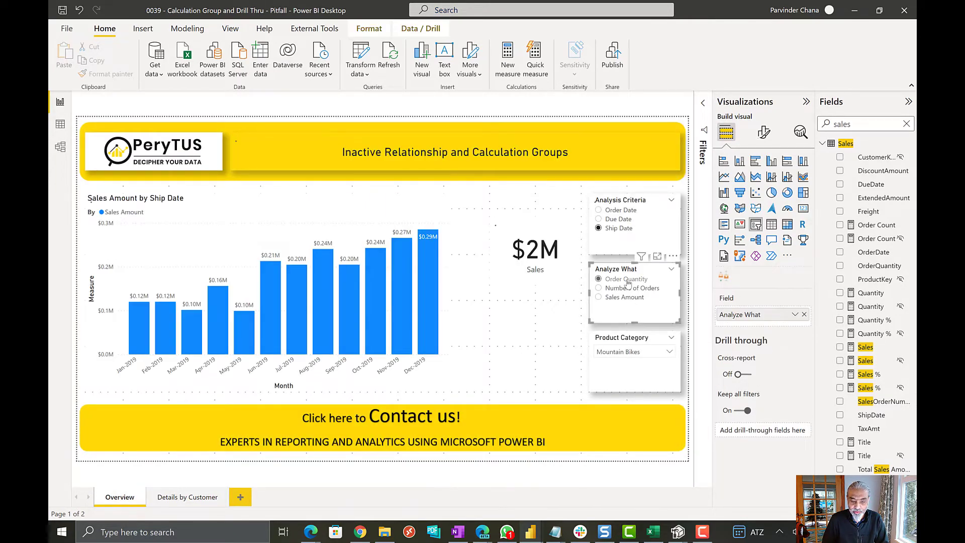
{"action": "right_click", "coordinate": [323, 272]}
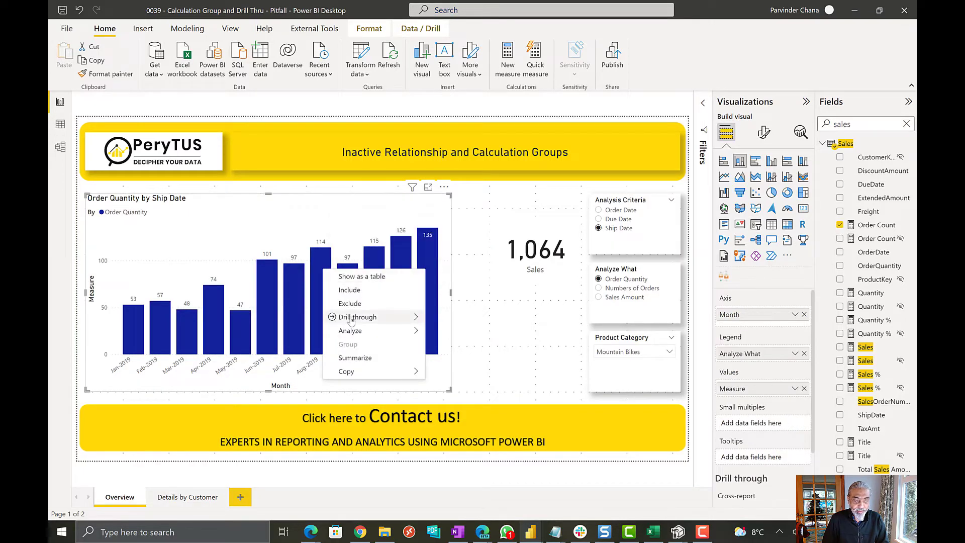
{"action": "mouse_move", "coordinate": [410, 318]}
{"action": "left_click", "coordinate": [451, 320]}
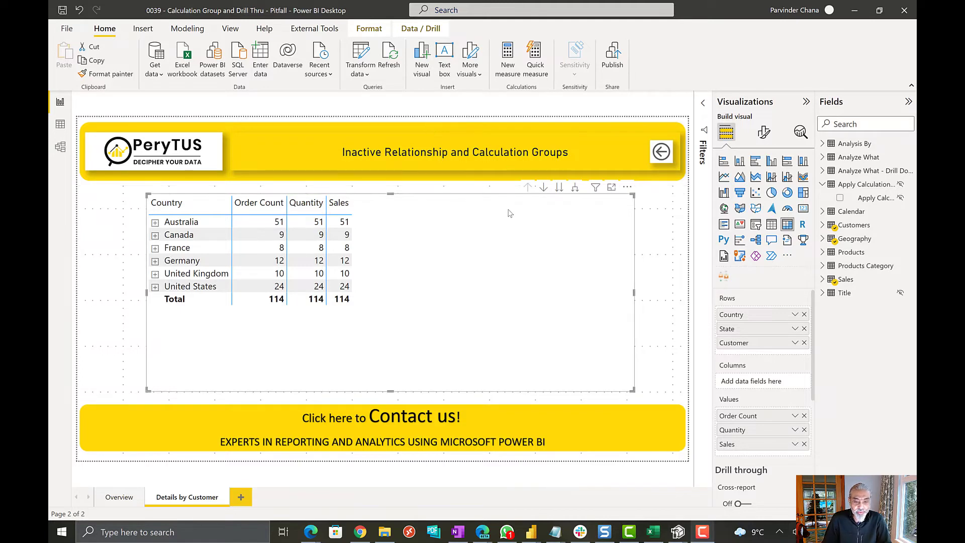
Step: Inspect the rows of the hidden Apply Calculation Group table in the data view and return to the report
{"action": "left_click", "coordinate": [60, 124]}
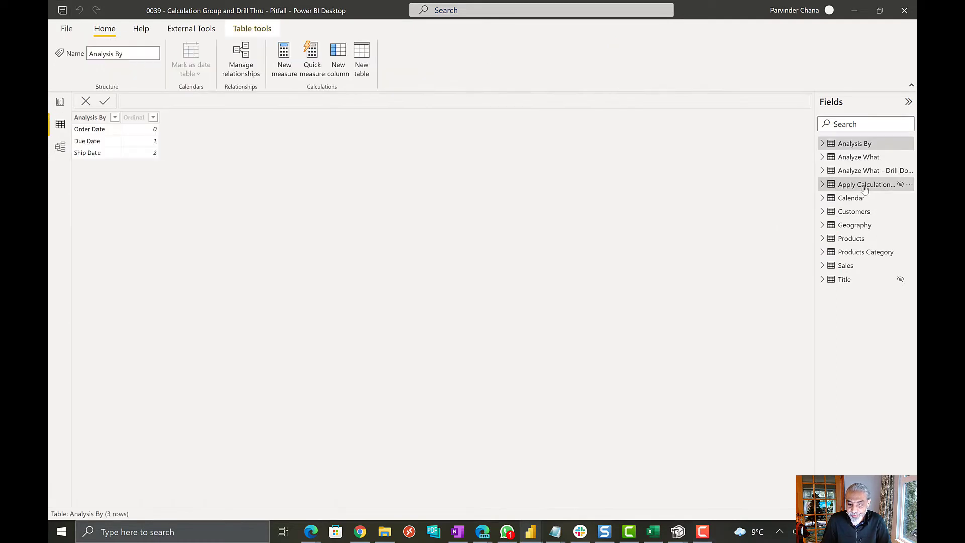
{"action": "left_click", "coordinate": [865, 185]}
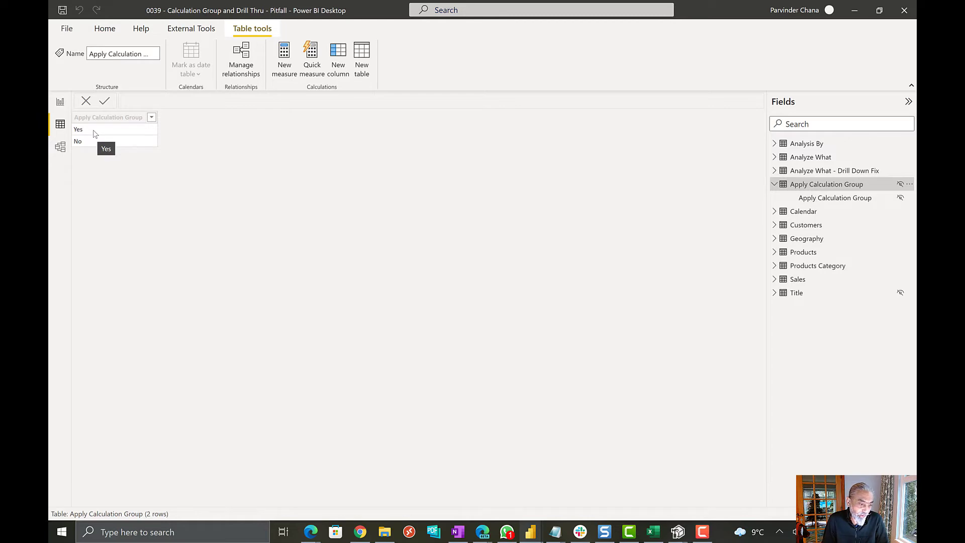
{"action": "left_click", "coordinate": [61, 105]}
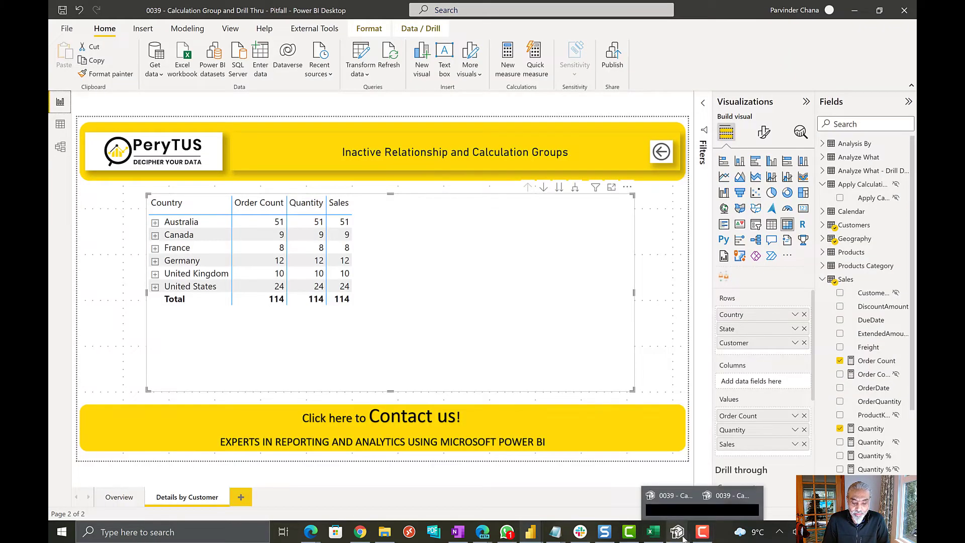
Step: Bring up Tabular Editor, reposition its window, and collapse and re-expand the Analyze What group's calculation items
{"action": "mouse_move", "coordinate": [677, 532]}
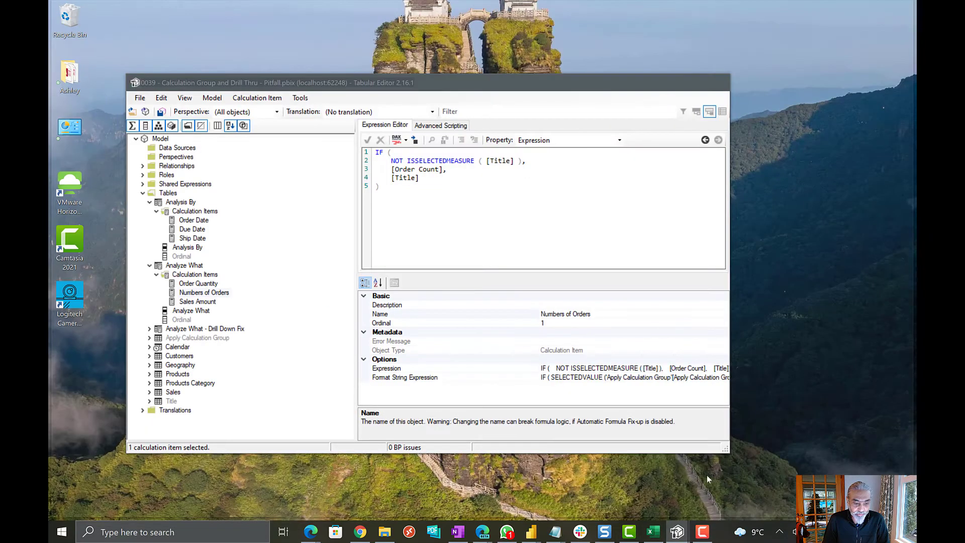
{"action": "left_click", "coordinate": [707, 475]}
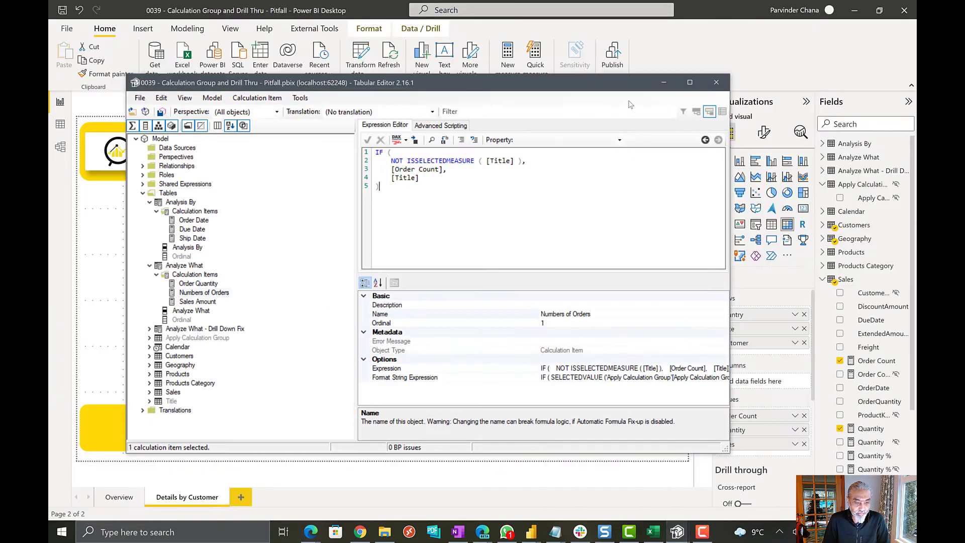
{"action": "left_click_drag", "start_coordinate": [549, 92], "coordinate": [569, 80]}
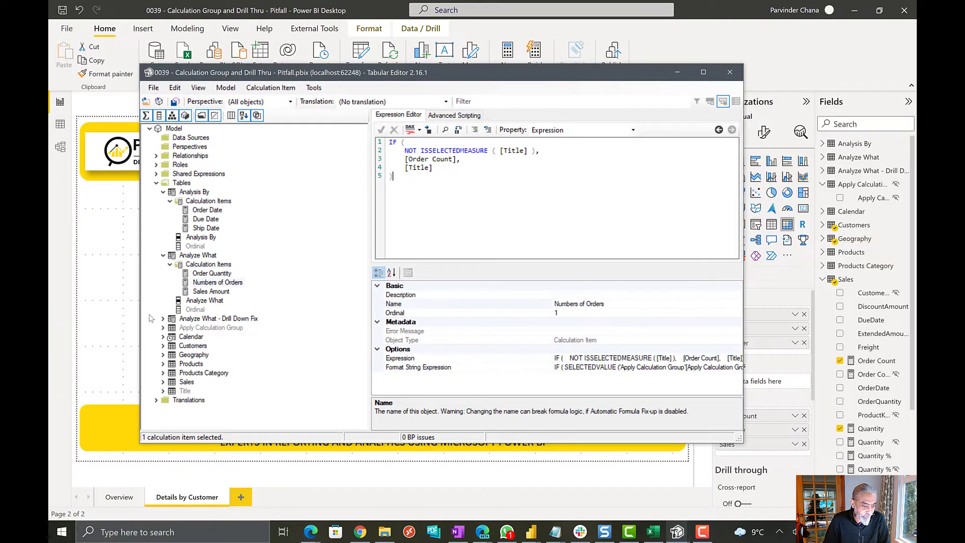
{"action": "left_click", "coordinate": [170, 264]}
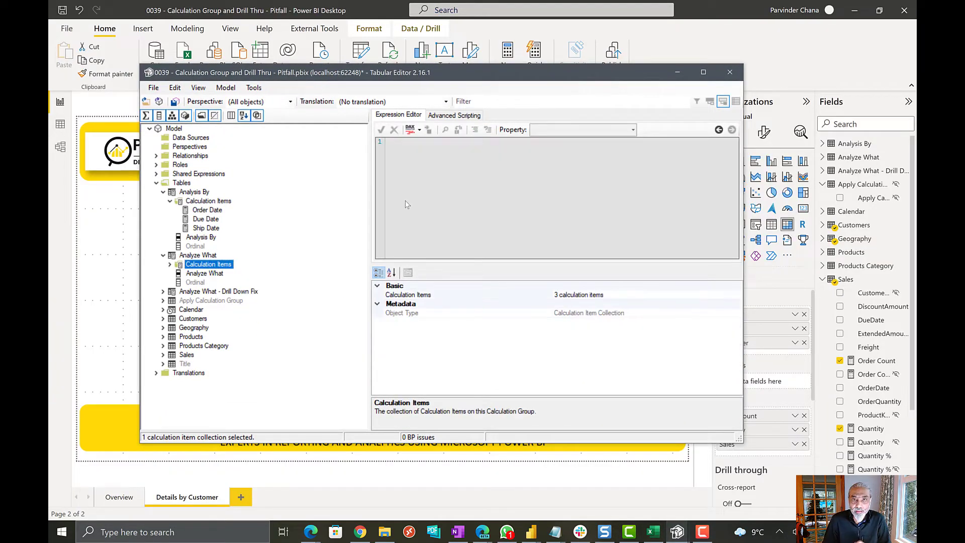
{"action": "left_click", "coordinate": [170, 265]}
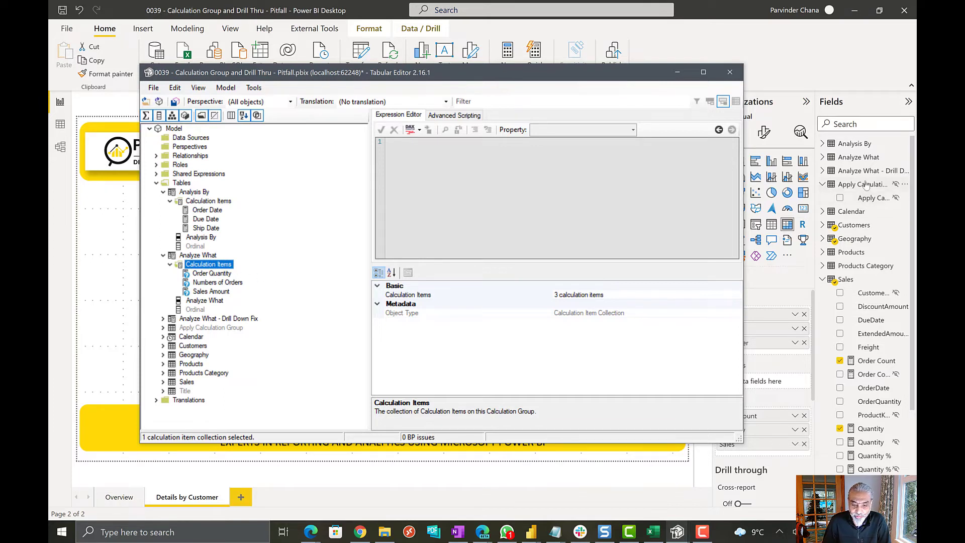
Step: Widen the expression editor and examine the Order Quantity item's DAX, covering the Apply Calculation Group condition and both of its result branches
{"action": "left_click", "coordinate": [211, 274]}
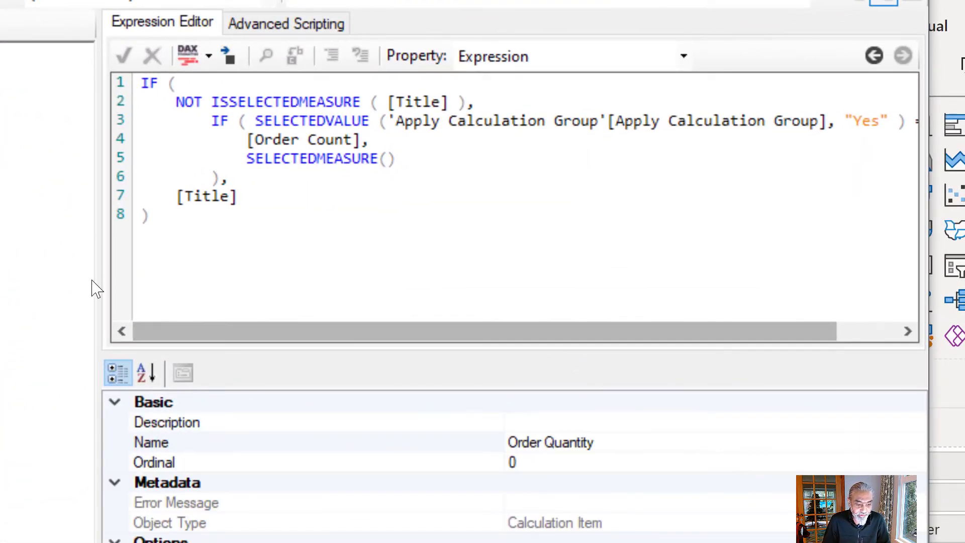
{"action": "left_click_drag", "start_coordinate": [96, 281], "coordinate": [2, 289]}
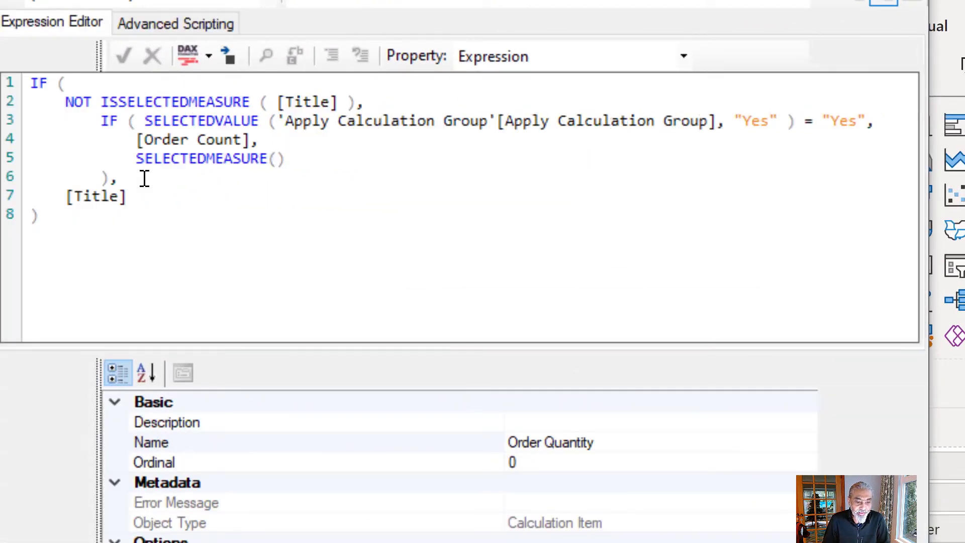
{"action": "left_click_drag", "start_coordinate": [102, 121], "coordinate": [586, 120]}
{"action": "left_click", "coordinate": [336, 131]}
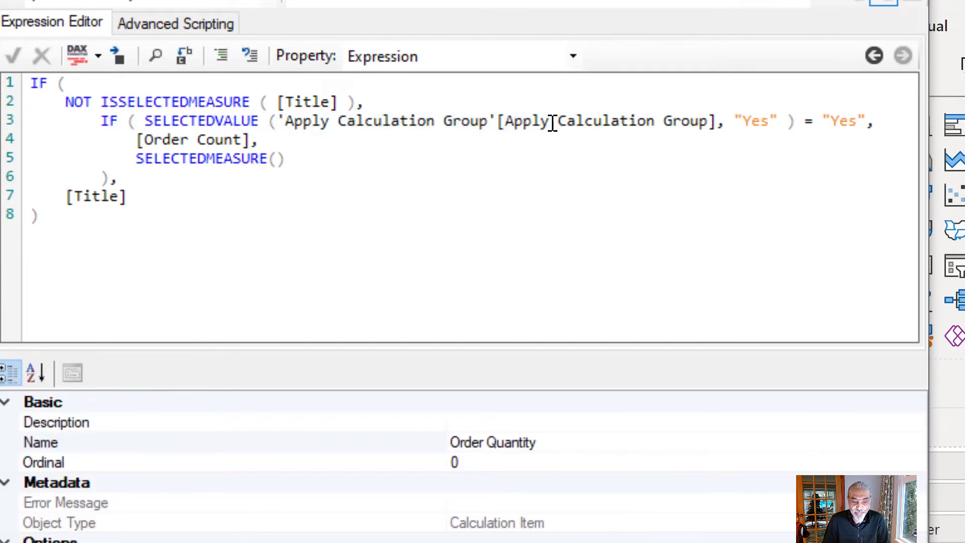
{"action": "left_click_drag", "start_coordinate": [753, 123], "coordinate": [779, 124]}
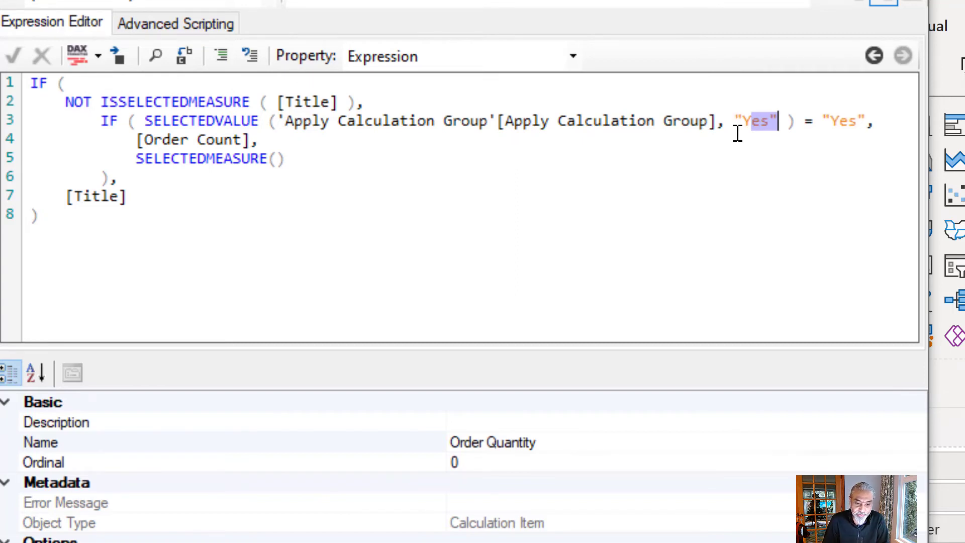
{"action": "left_click_drag", "start_coordinate": [743, 123], "coordinate": [767, 121]}
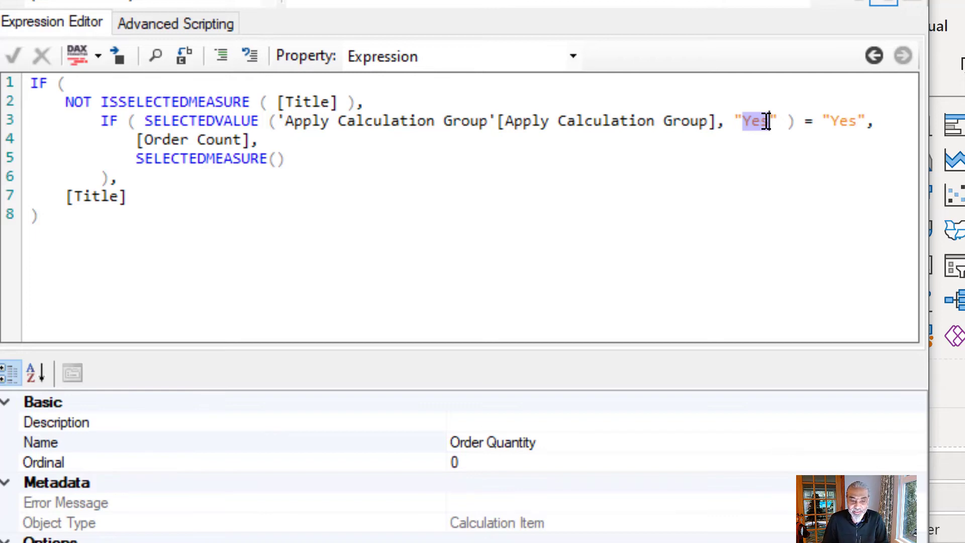
{"action": "left_click_drag", "start_coordinate": [311, 122], "coordinate": [541, 122]}
{"action": "left_click_drag", "start_coordinate": [822, 121], "coordinate": [859, 121]}
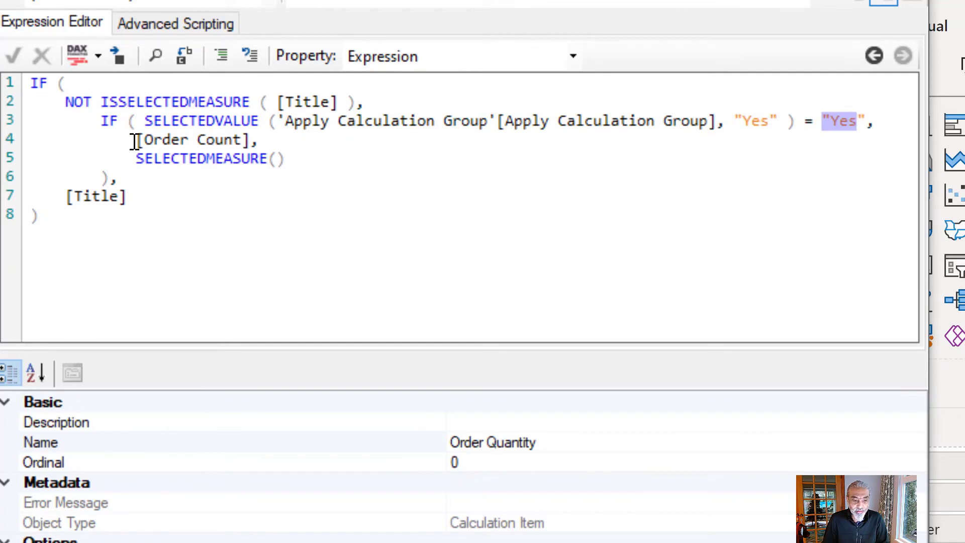
{"action": "left_click_drag", "start_coordinate": [135, 142], "coordinate": [252, 139]}
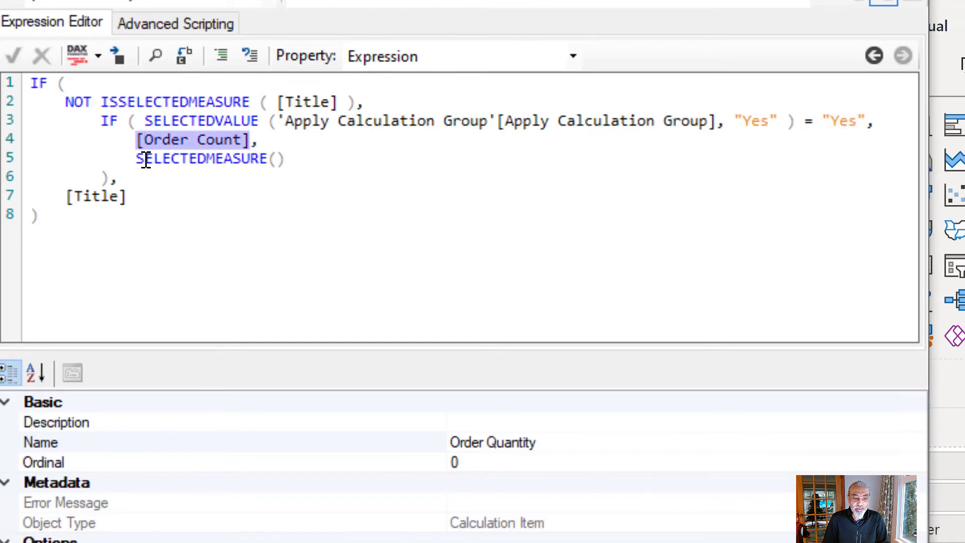
{"action": "left_click_drag", "start_coordinate": [137, 159], "coordinate": [276, 159]}
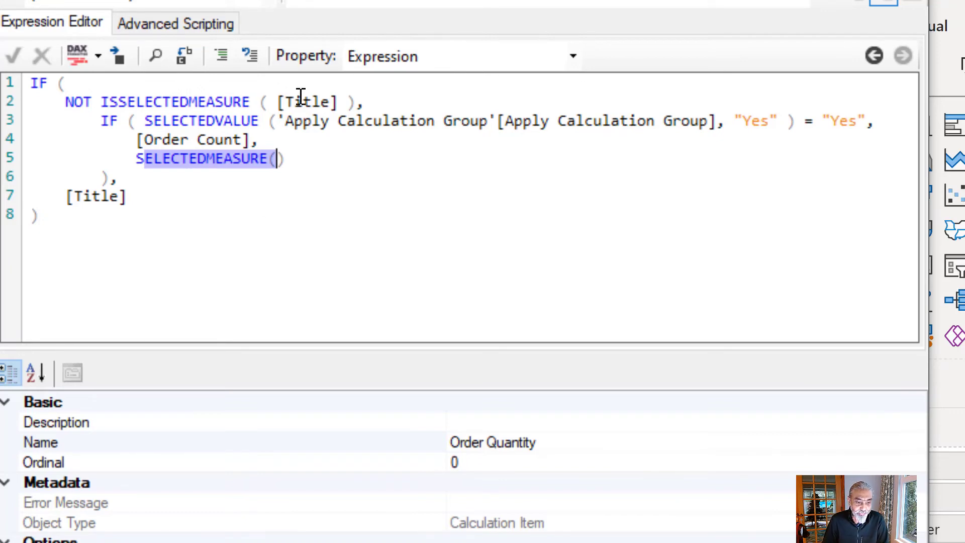
Step: Review the Numbers of Orders and Sales Amount expressions in Analyze What, and save the model changes to the connected database
{"action": "left_click", "coordinate": [288, 121]}
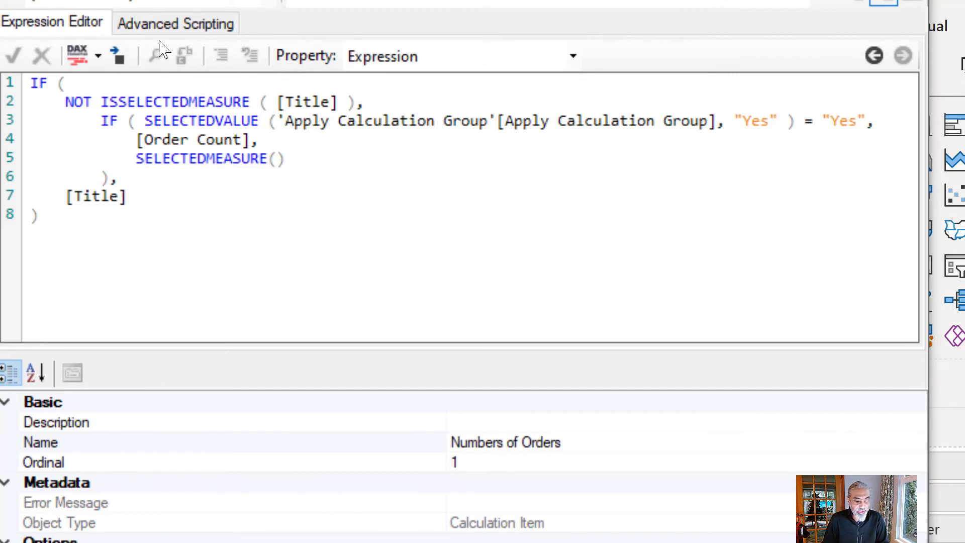
{"action": "left_click_drag", "start_coordinate": [128, 120], "coordinate": [722, 129]}
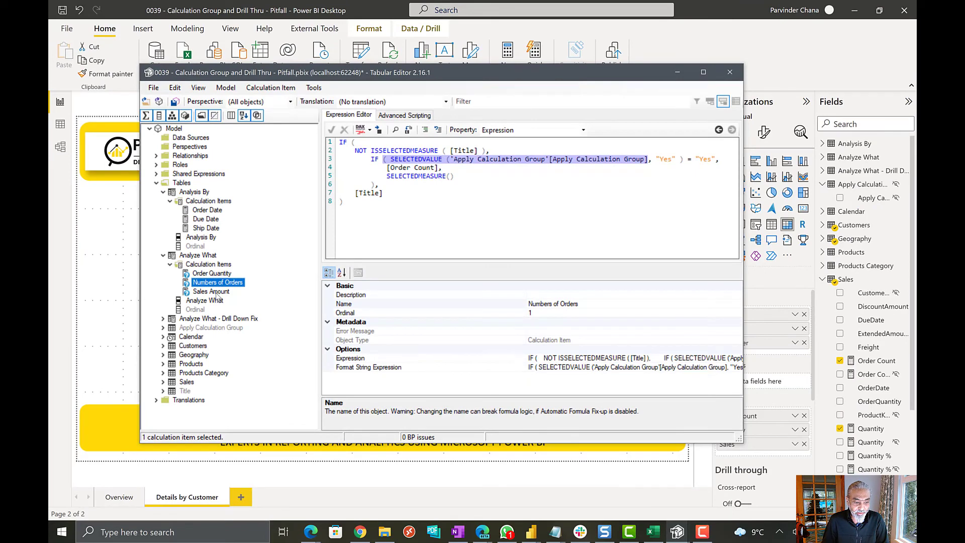
{"action": "left_click", "coordinate": [217, 293]}
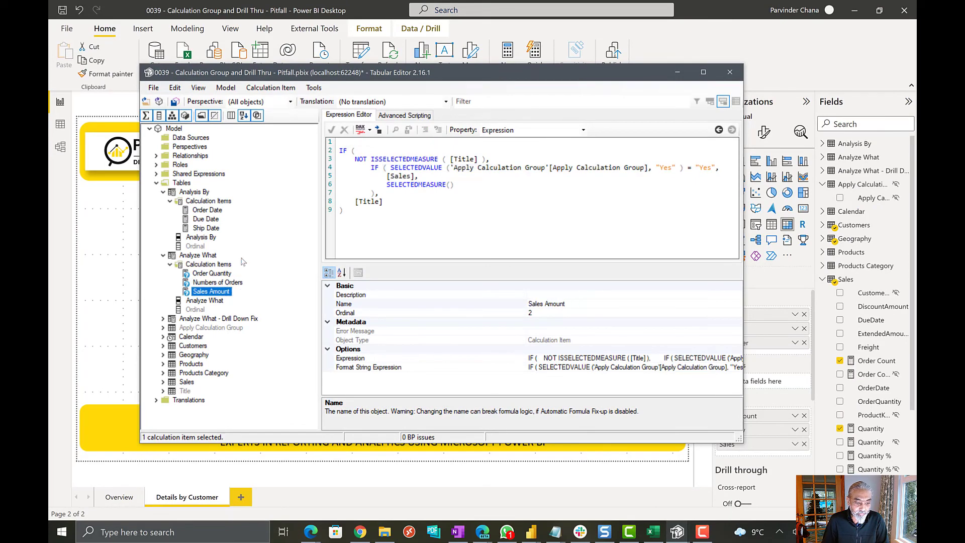
{"action": "left_click", "coordinate": [175, 102]}
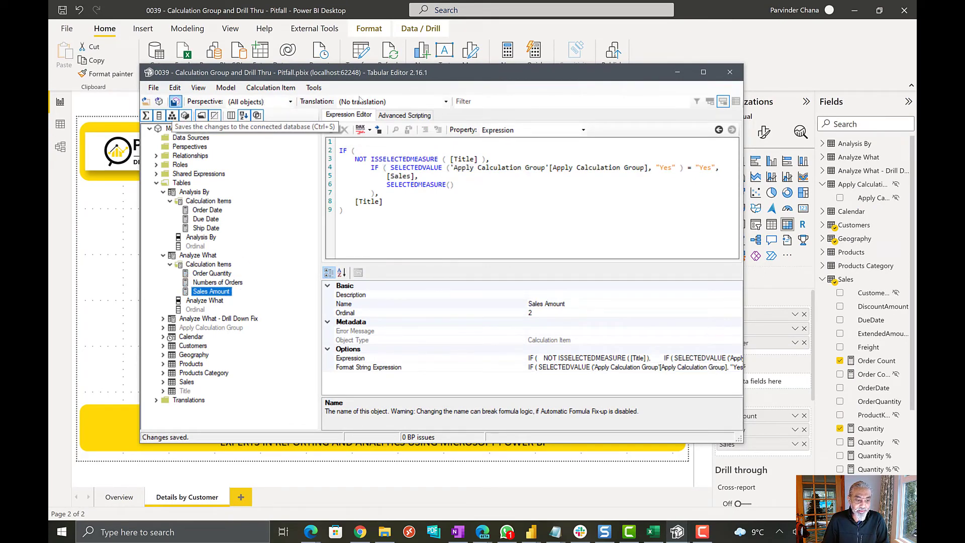
Step: Switch to Power BI Desktop and add a page-level filter on Details by Customer with Apply Calculation Group set to No
{"action": "left_click", "coordinate": [746, 47]}
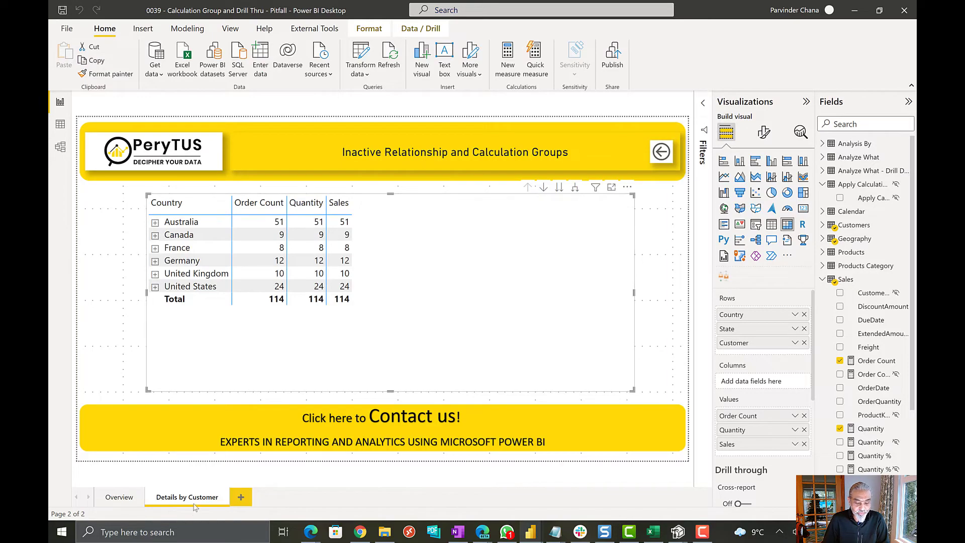
{"action": "left_click", "coordinate": [702, 106]}
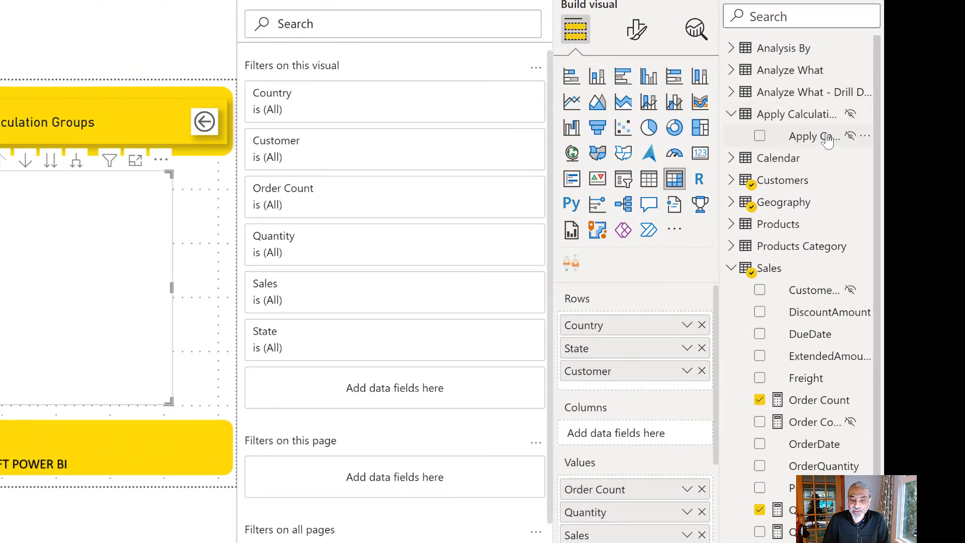
{"action": "left_click_drag", "start_coordinate": [826, 141], "coordinate": [374, 484]}
{"action": "scroll", "coordinate": [379, 424], "scroll_direction": "down", "scroll_amount": 2}
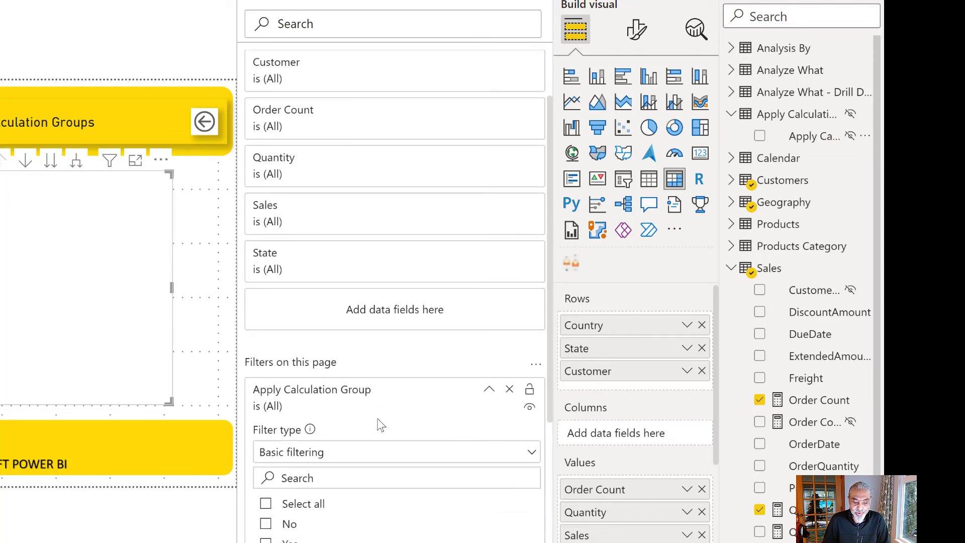
{"action": "left_click", "coordinate": [265, 520]}
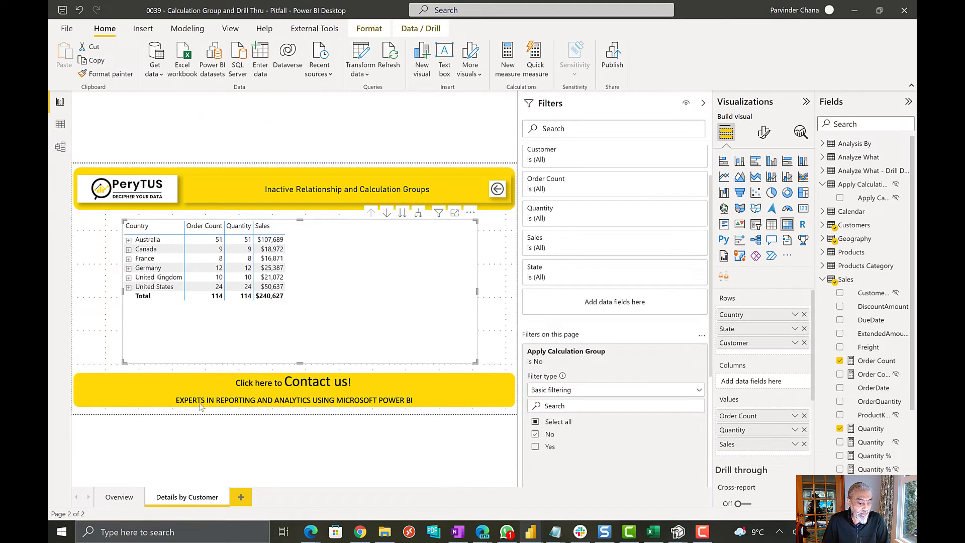
Step: Go to the Overview page and drill through from the Jul-2019 bar to Details by Customer
{"action": "left_click", "coordinate": [122, 498]}
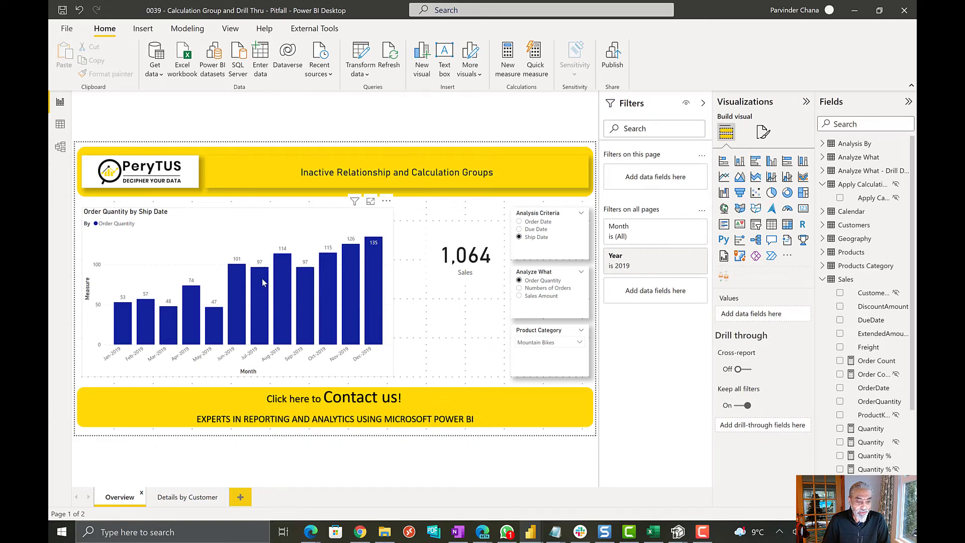
{"action": "right_click", "coordinate": [262, 283]}
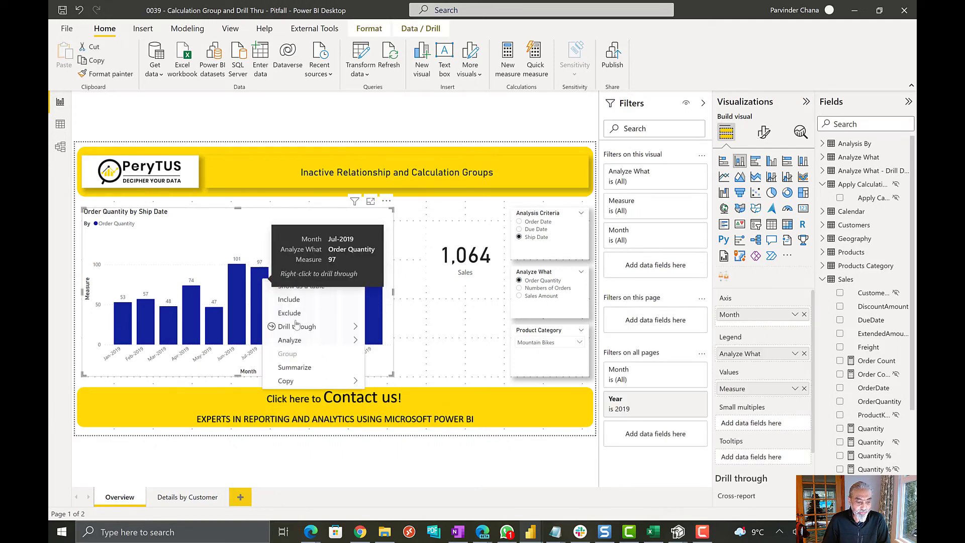
{"action": "mouse_move", "coordinate": [327, 326]}
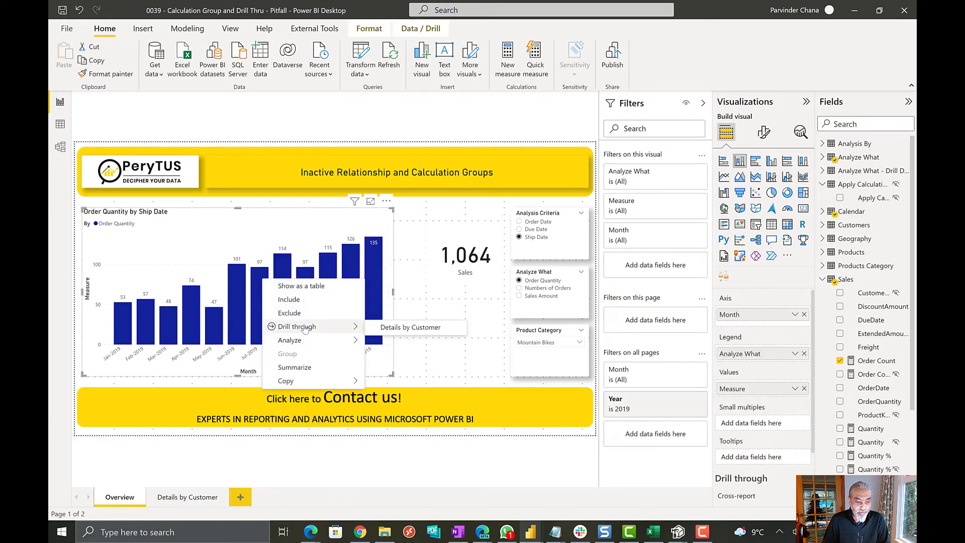
{"action": "left_click", "coordinate": [413, 329]}
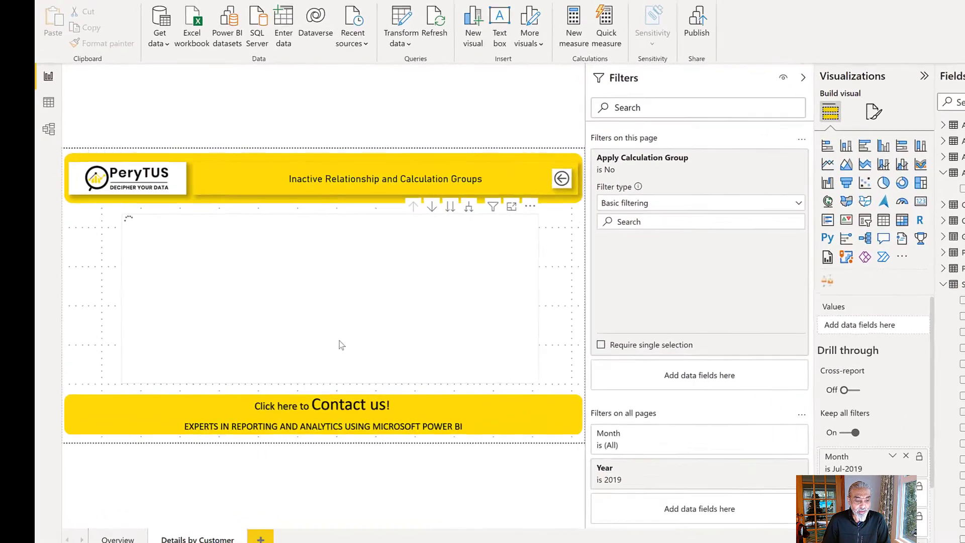